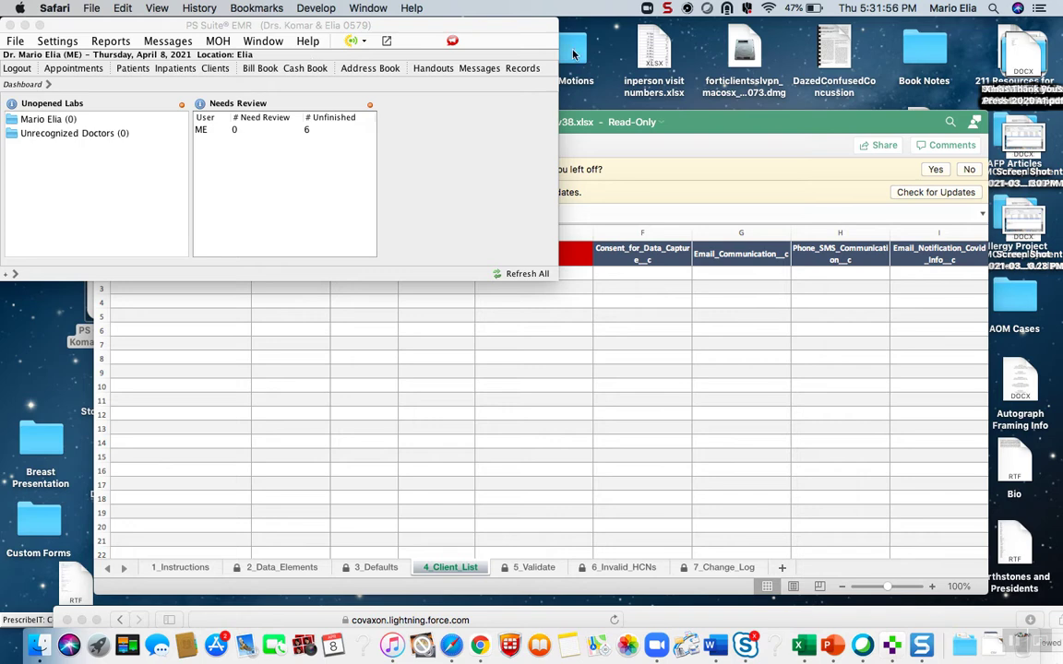
# Step: Open the patient records, bring up the saved searches editor and enlarge its window
pyautogui.click(518, 70)
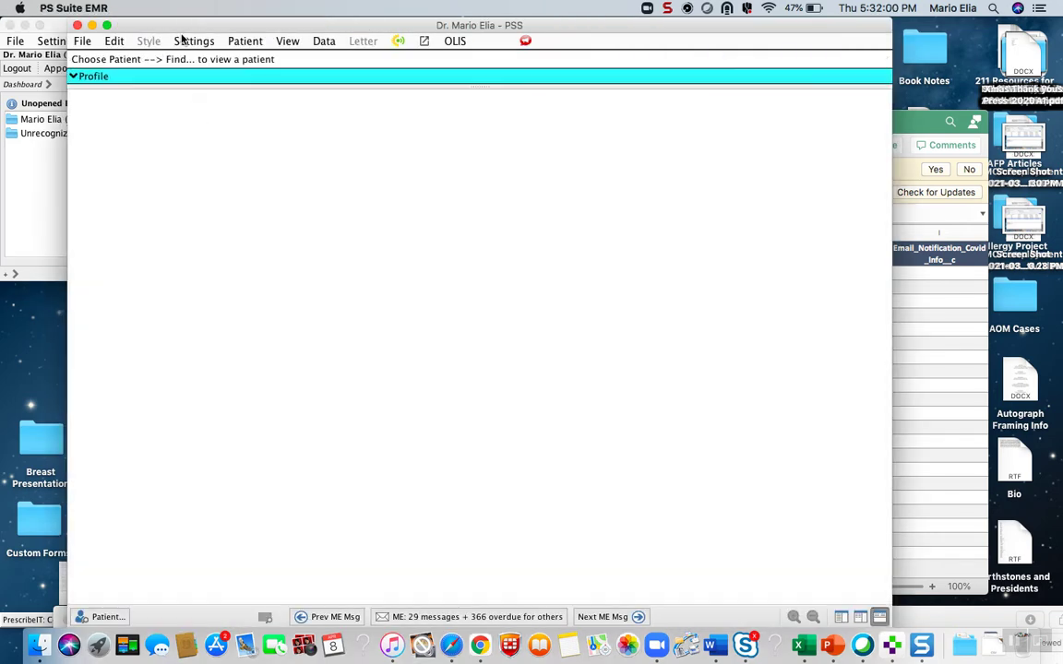
pyautogui.click(194, 41)
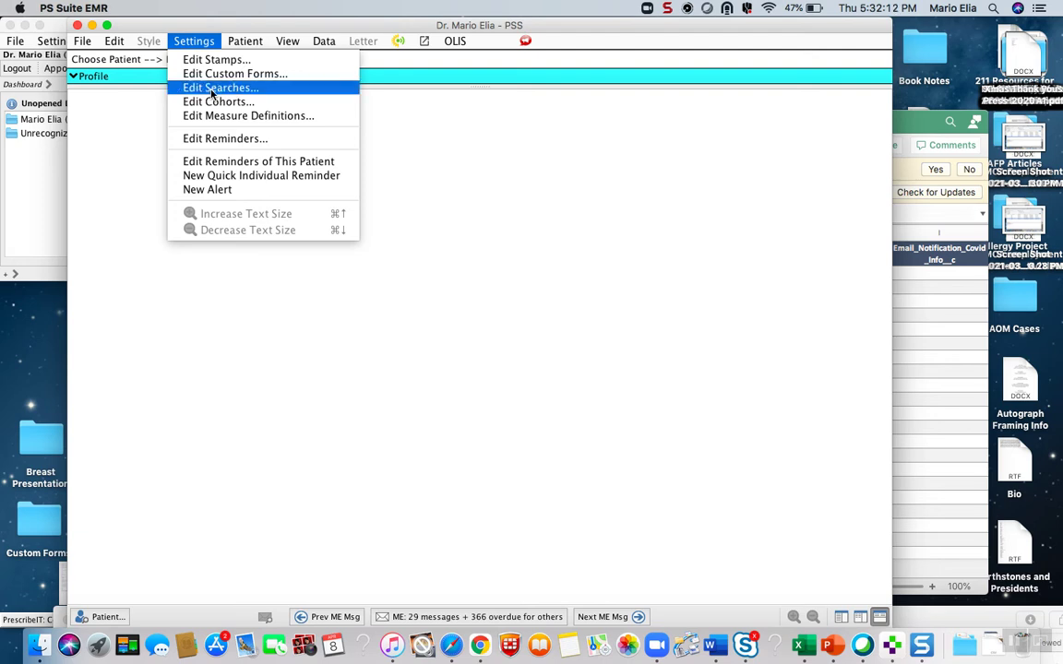
pyautogui.click(211, 89)
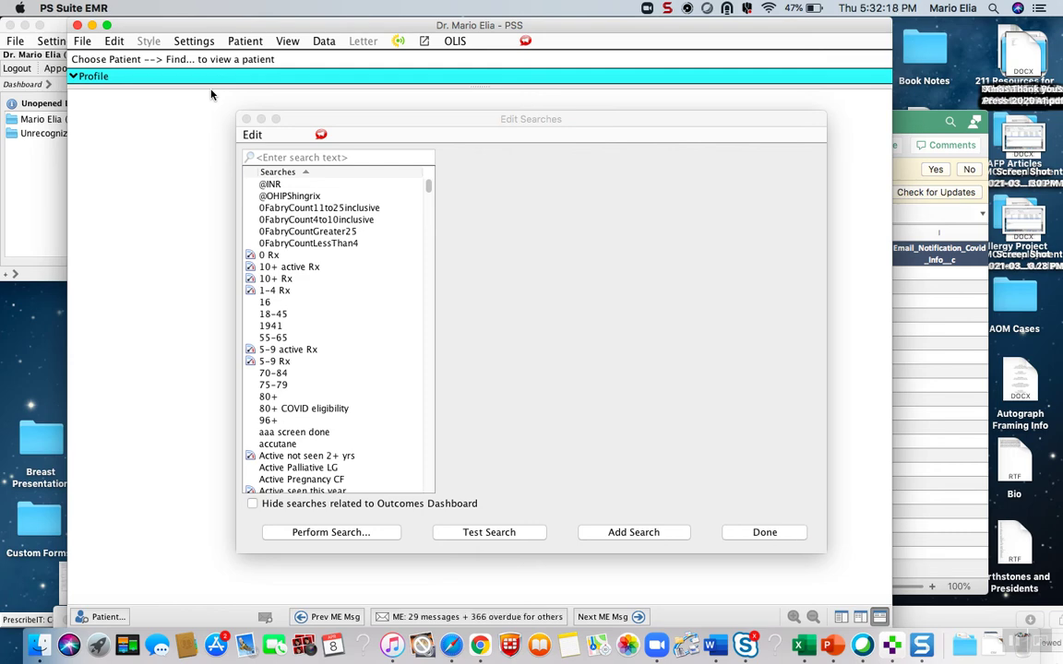
pyautogui.moveTo(306, 126); pyautogui.dragTo(128, 48)
pyautogui.moveTo(646, 474); pyautogui.dragTo(756, 561)
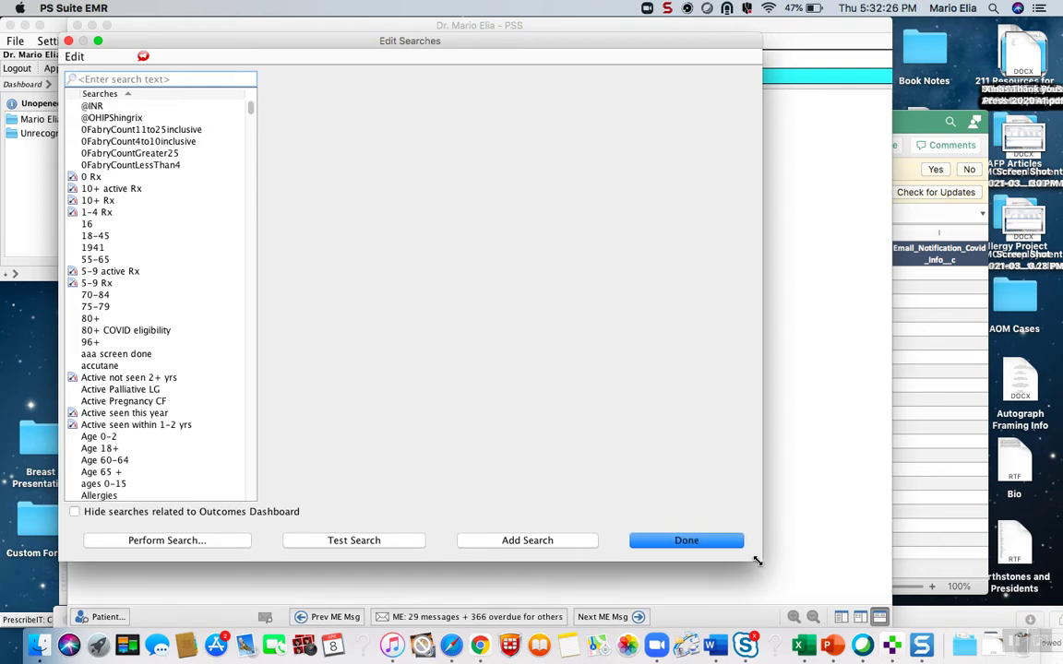
# Step: Filter the saved searches by "covid" and select "COVID-19 - Age Range List of Patients - OMD (By Birth Year)"
pyautogui.click(108, 78)
pyautogui.write('covid')
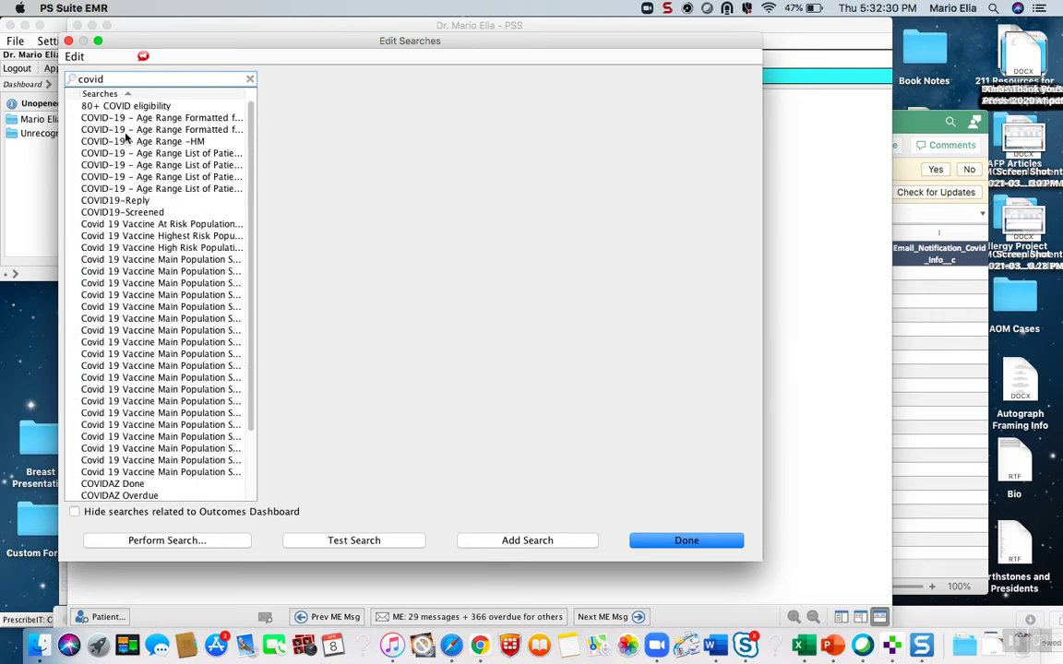
pyautogui.click(128, 155)
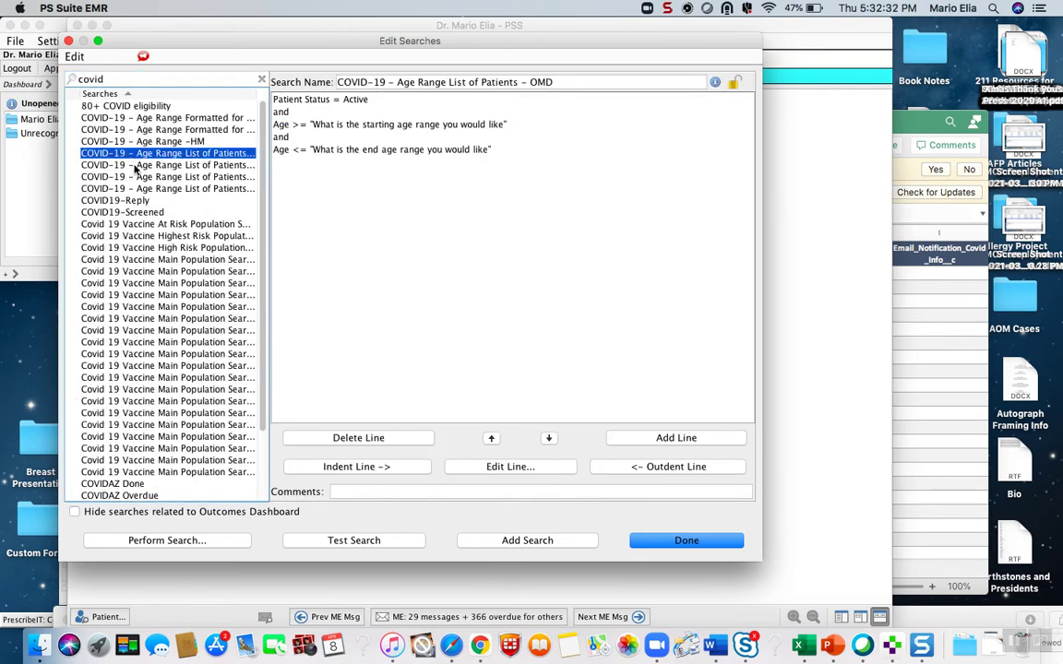
pyautogui.click(137, 166)
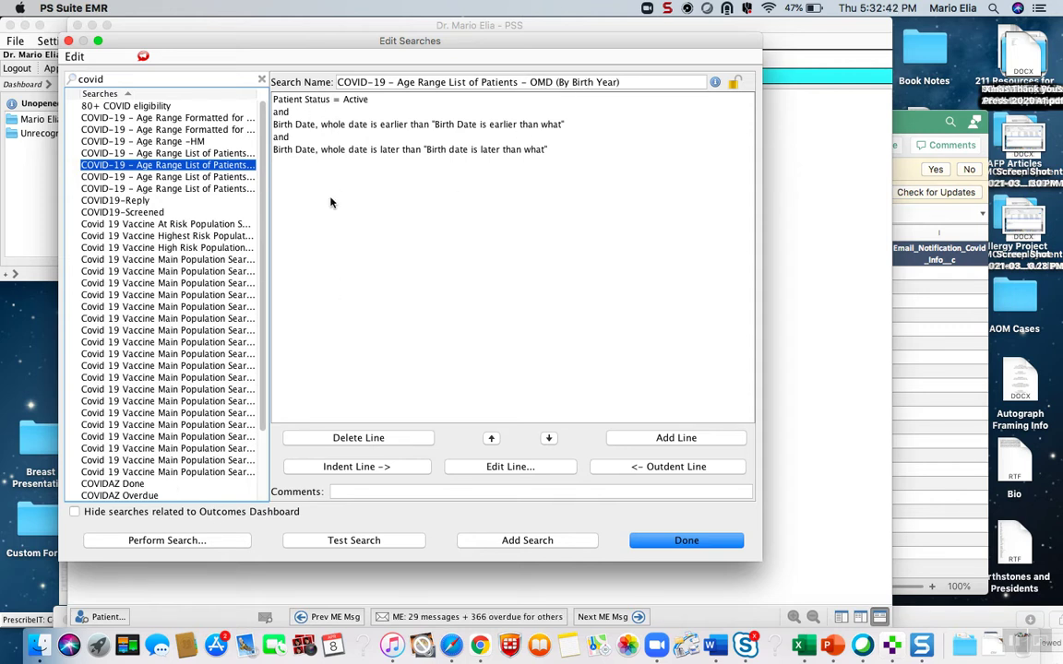
# Step: Start the birth-year age range search, restricting it to the patients of one doctor
pyautogui.click(169, 541)
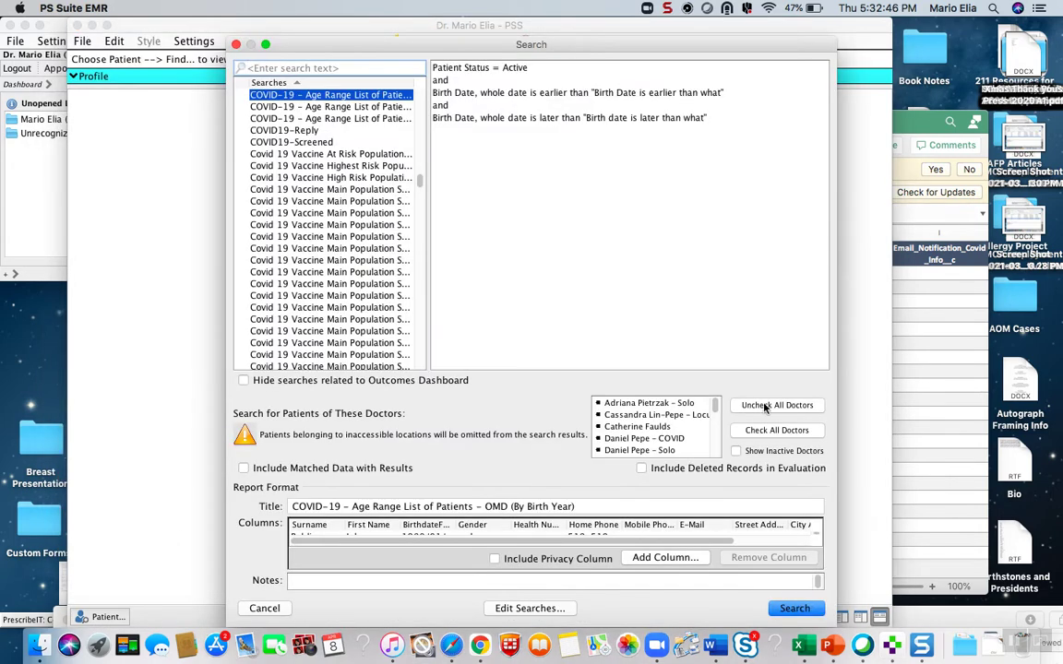
pyautogui.scroll(-3, 662, 422)
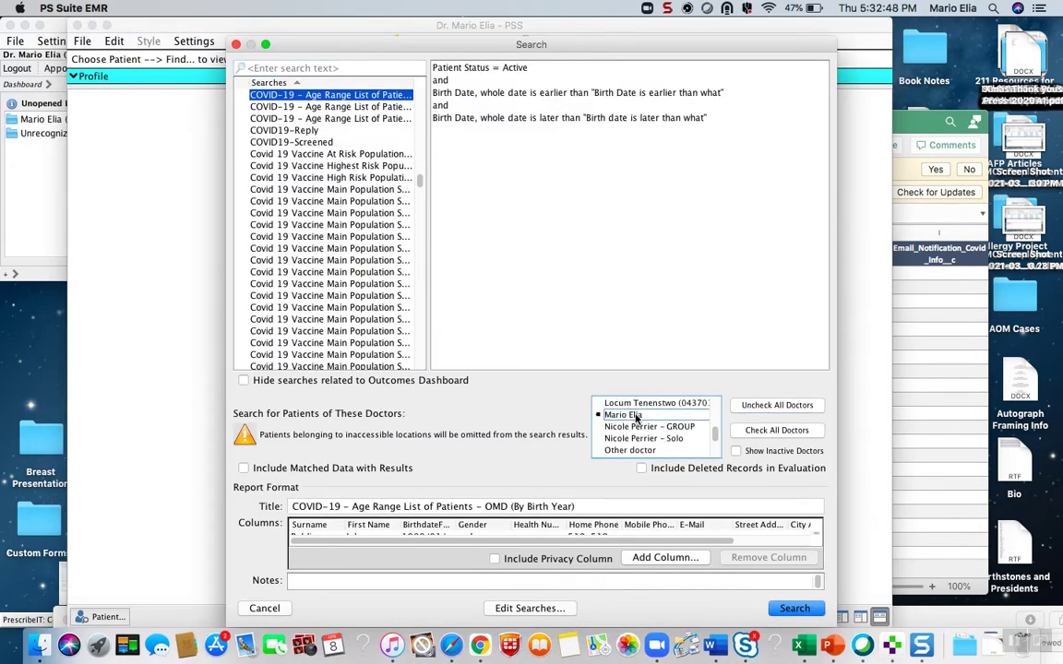
pyautogui.click(792, 608)
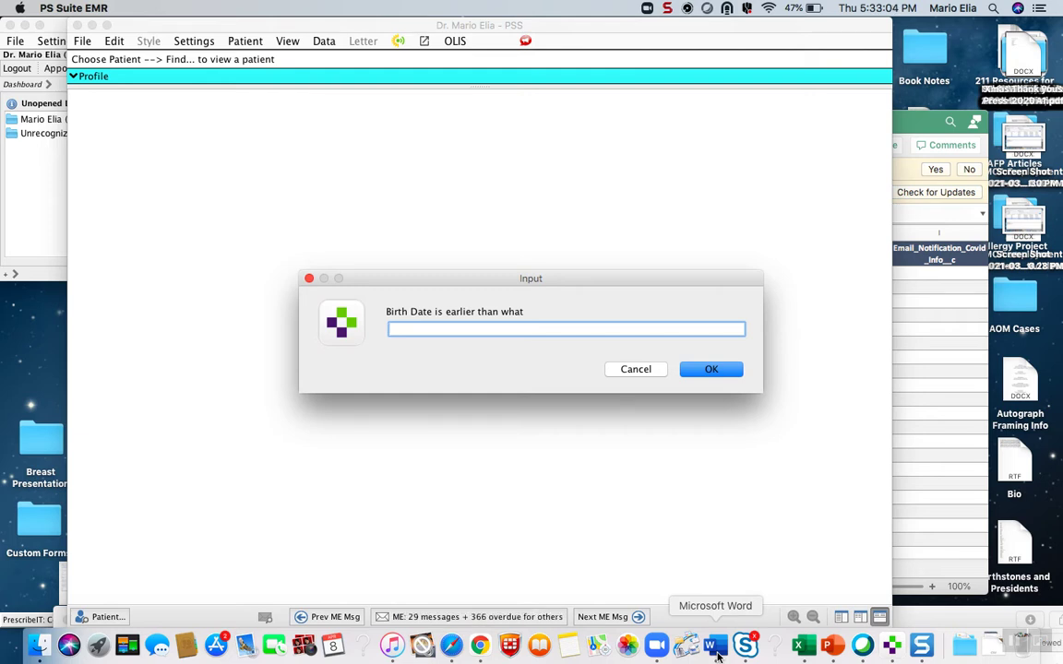
# Step: Enter Jan 1, 1960 as the earlier-than birth date and Dec 31, 1956 as the later-than date, and cancel the search
pyautogui.write('Jan 1, 1960')
pyautogui.press('Return')
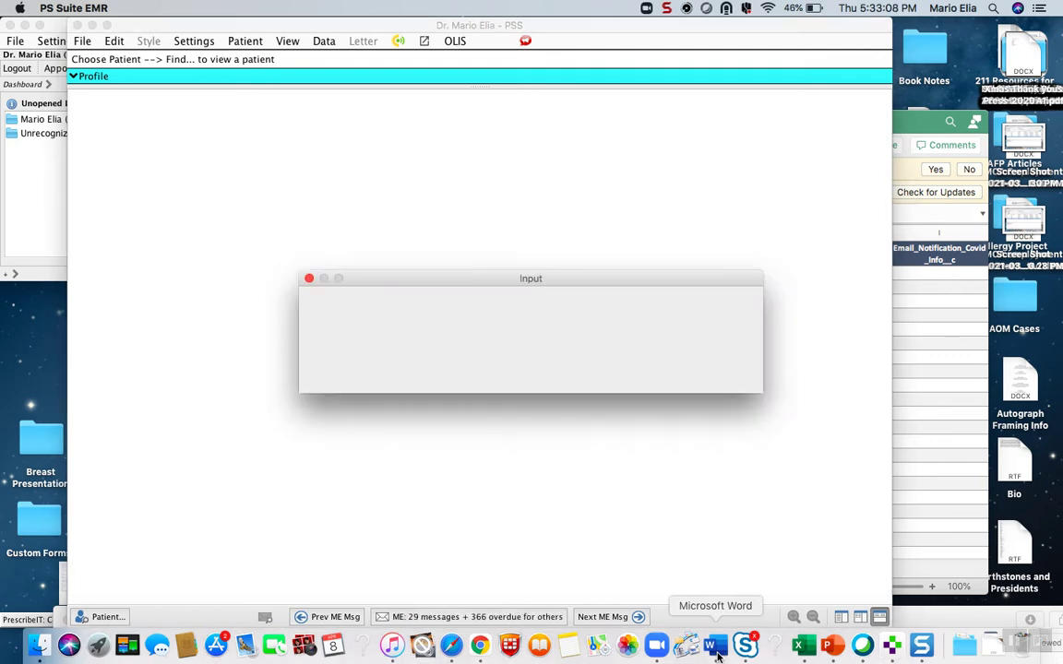
pyautogui.write('Dec ')
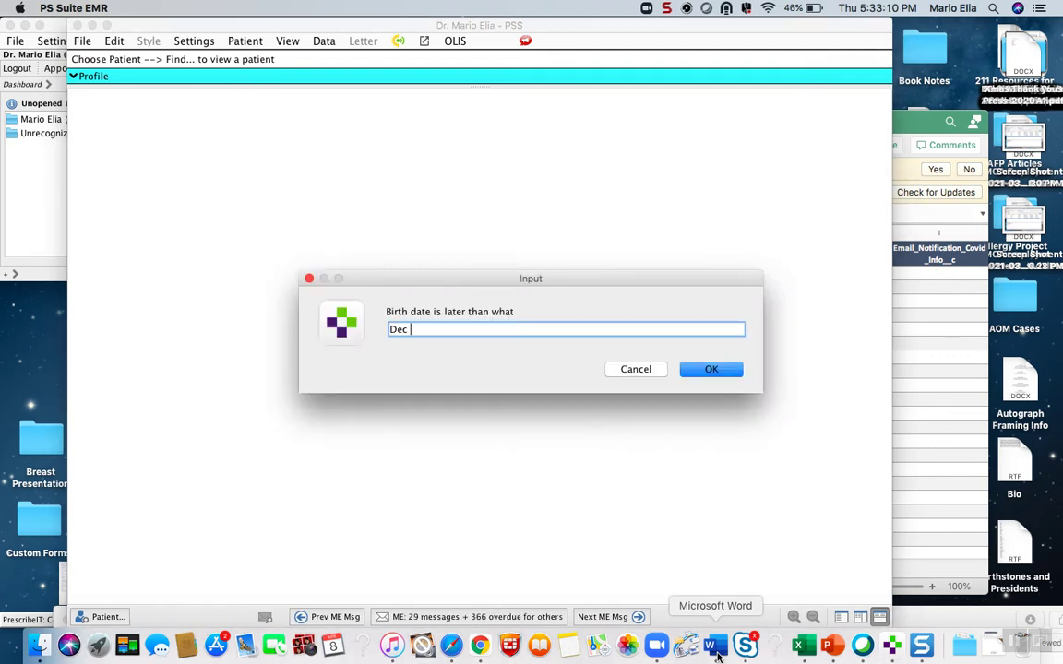
pyautogui.write('31, 1956')
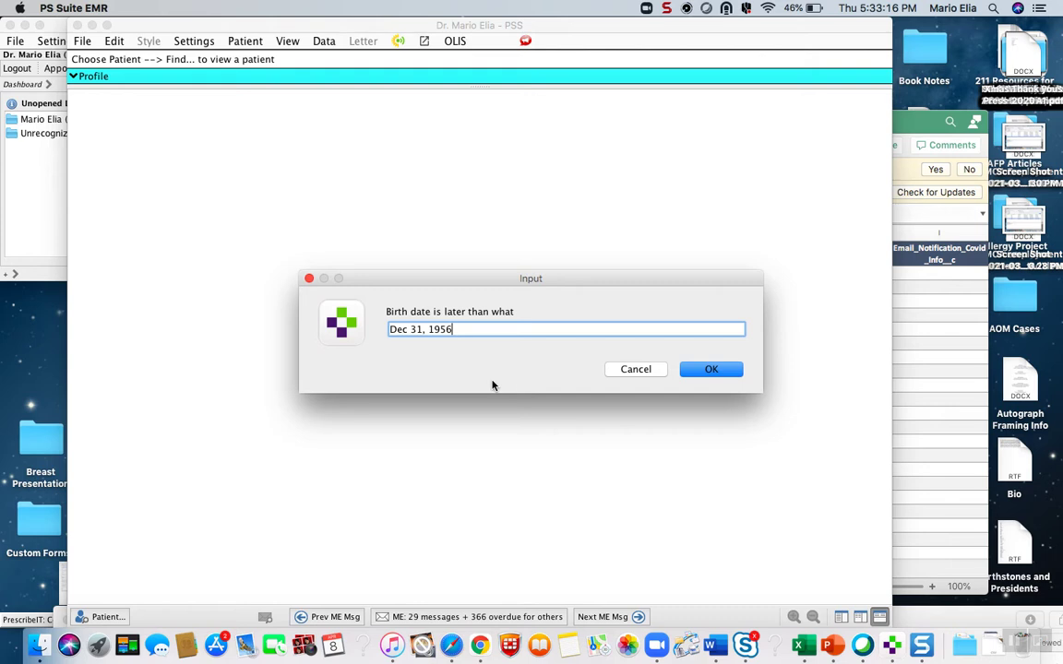
pyautogui.click(625, 371)
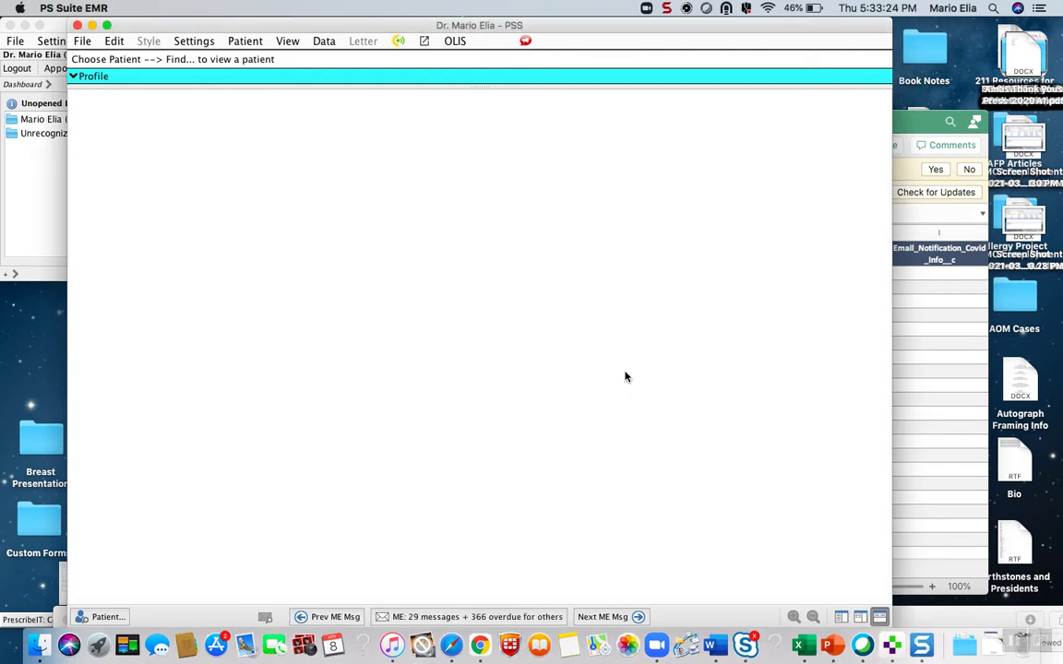
# Step: Reopen the saved searches editor, filter the list by "xx" and select the "surname xx" search
pyautogui.click(183, 41)
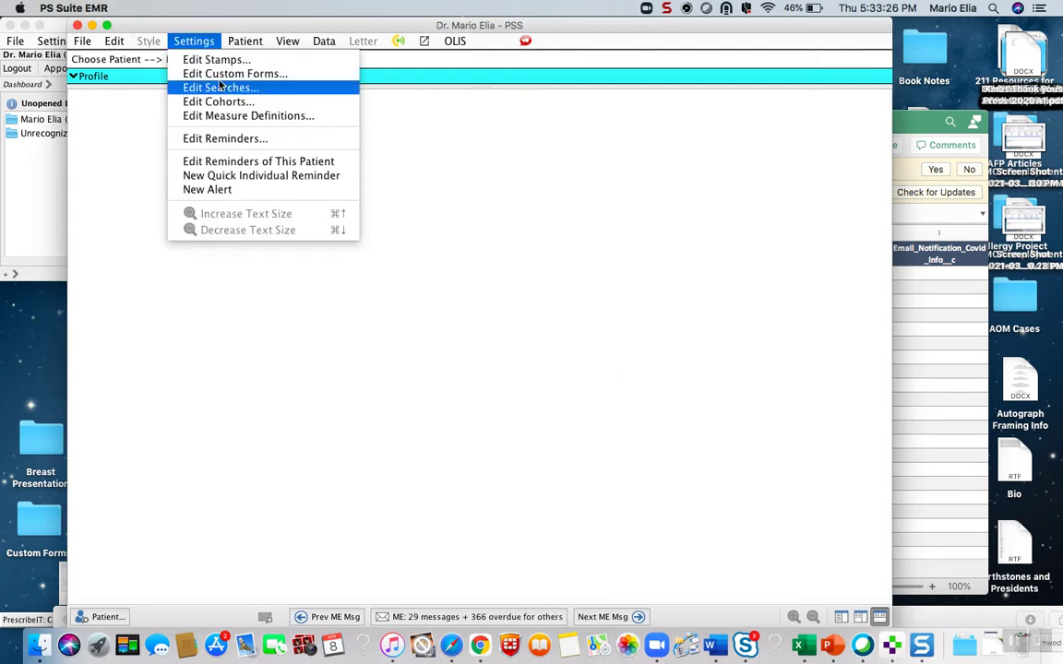
pyautogui.click(220, 88)
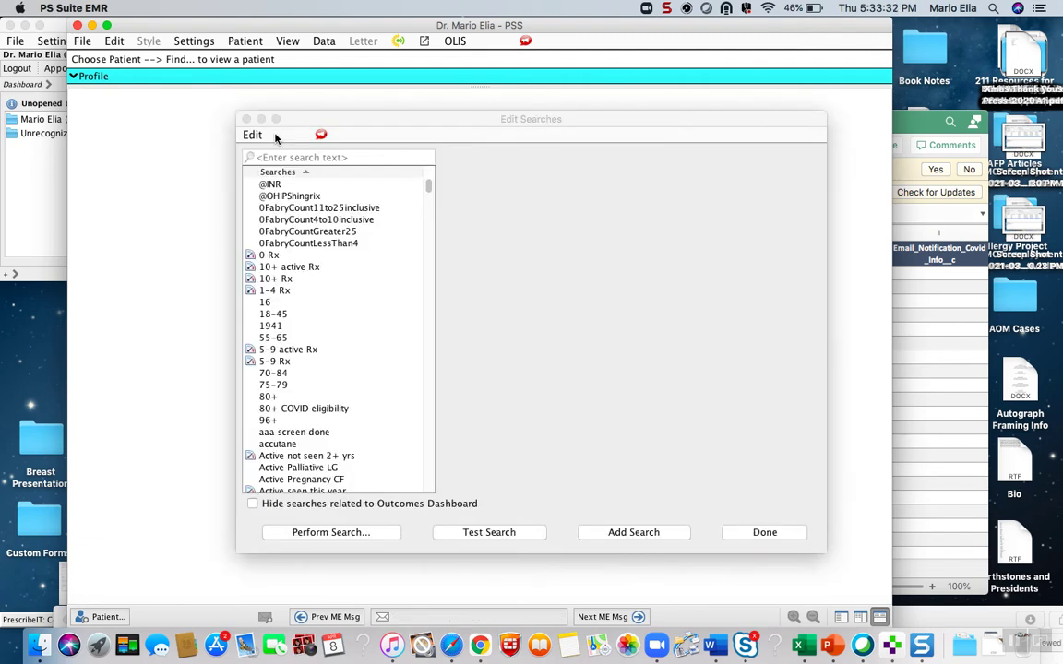
pyautogui.write('xx')
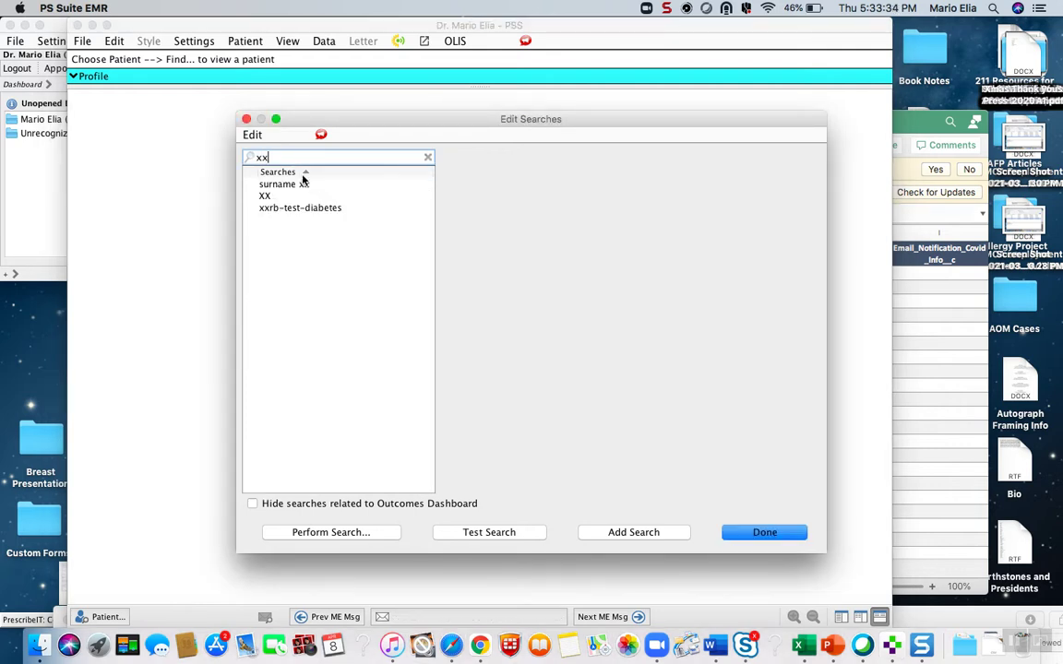
pyautogui.click(285, 185)
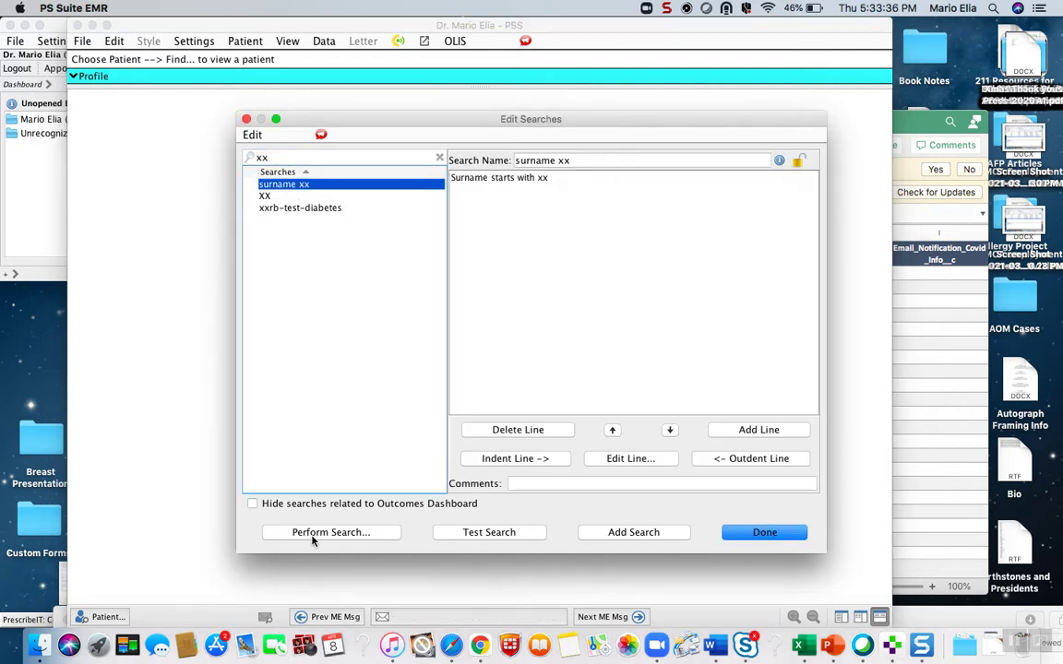
# Step: Perform the "surname xx" search for all doctors, enlarging the search window to show the report columns
pyautogui.click(330, 533)
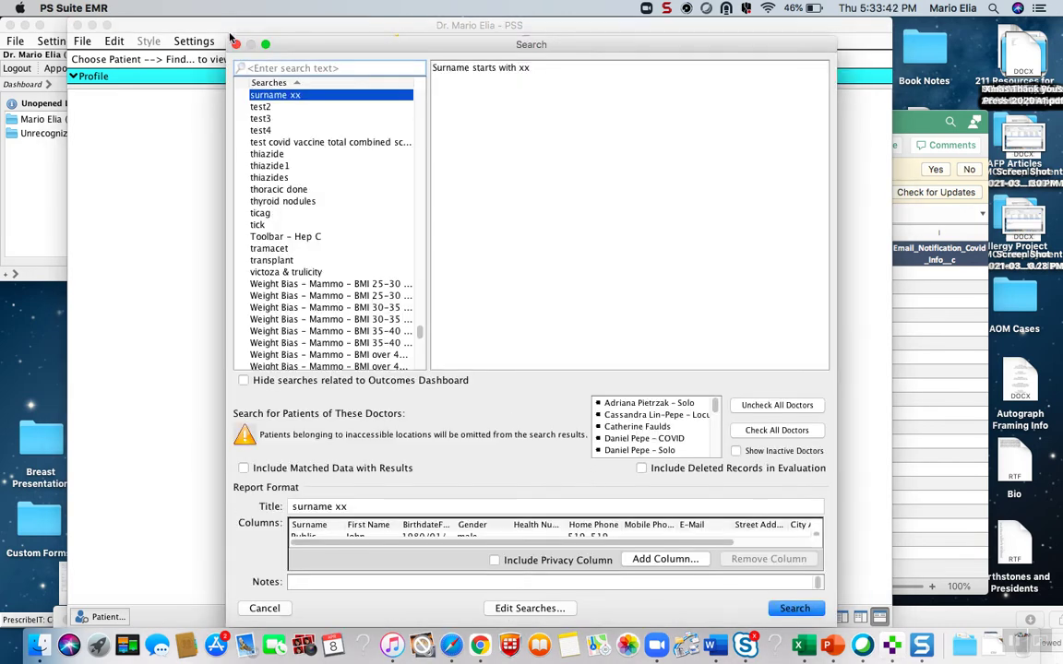
pyautogui.moveTo(209, 35); pyautogui.dragTo(85, 16)
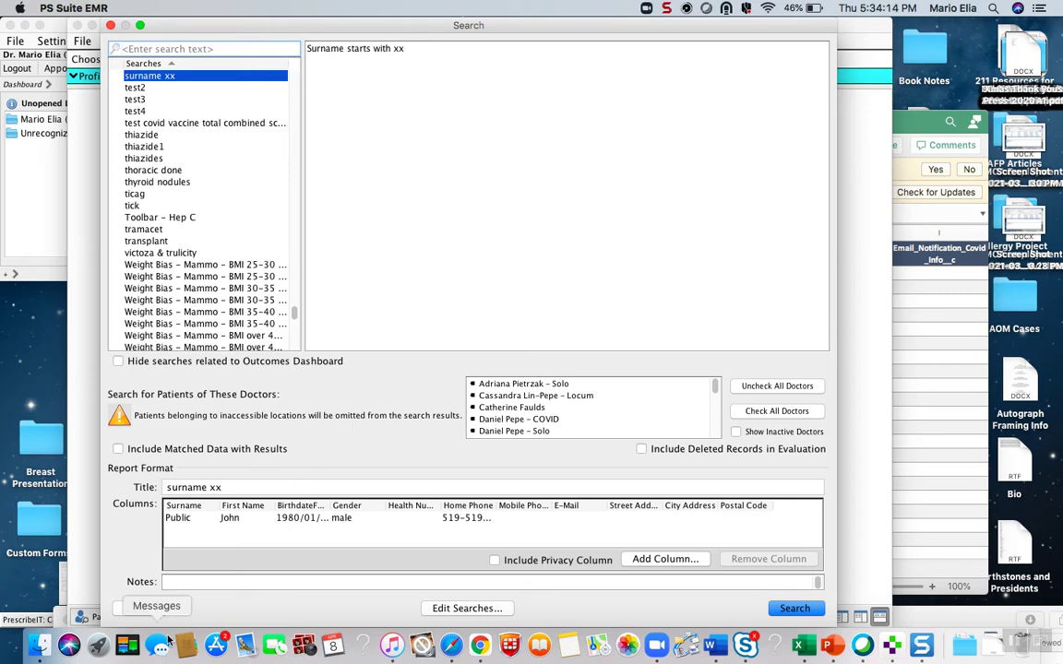
pyautogui.click(804, 613)
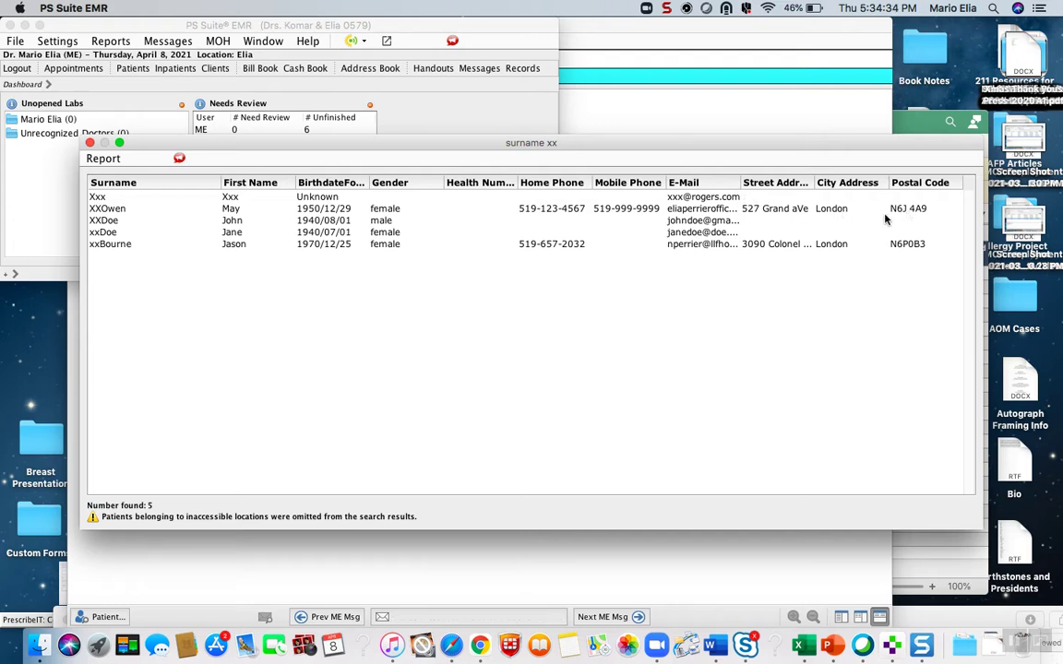
# Step: Save the search report as a CSV file named "test" on the Desktop and close the report
pyautogui.click(112, 161)
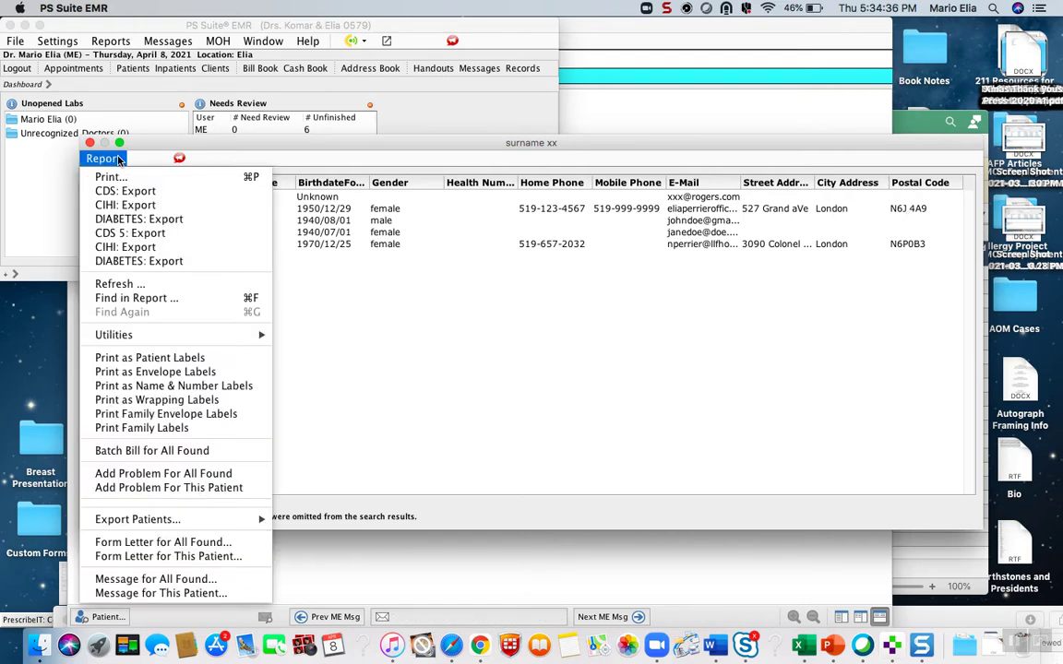
pyautogui.moveTo(134, 338)
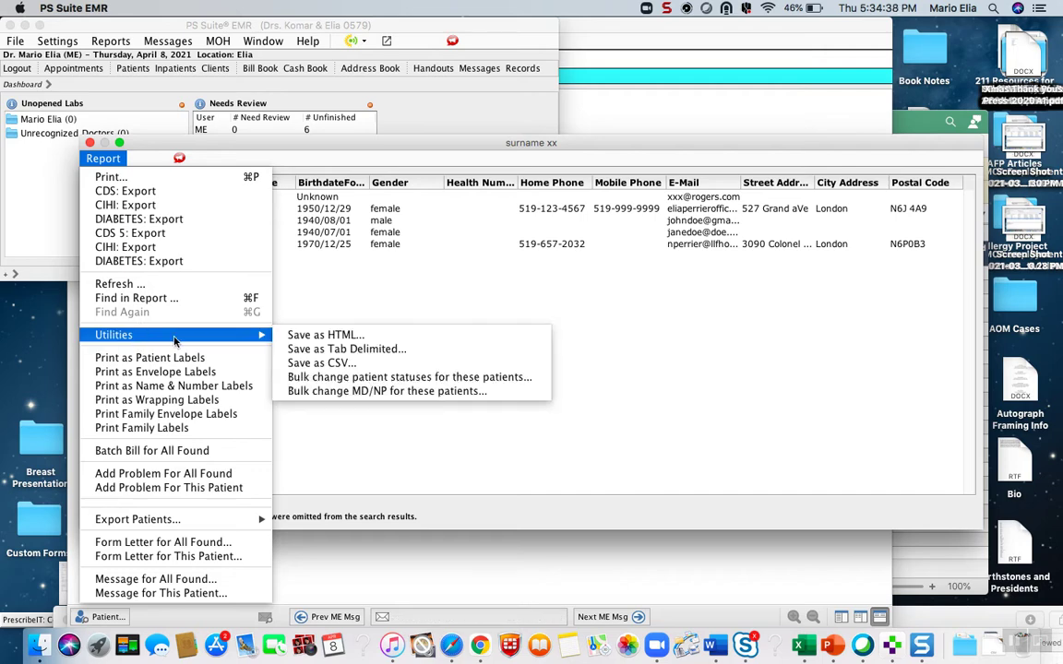
pyautogui.click(330, 364)
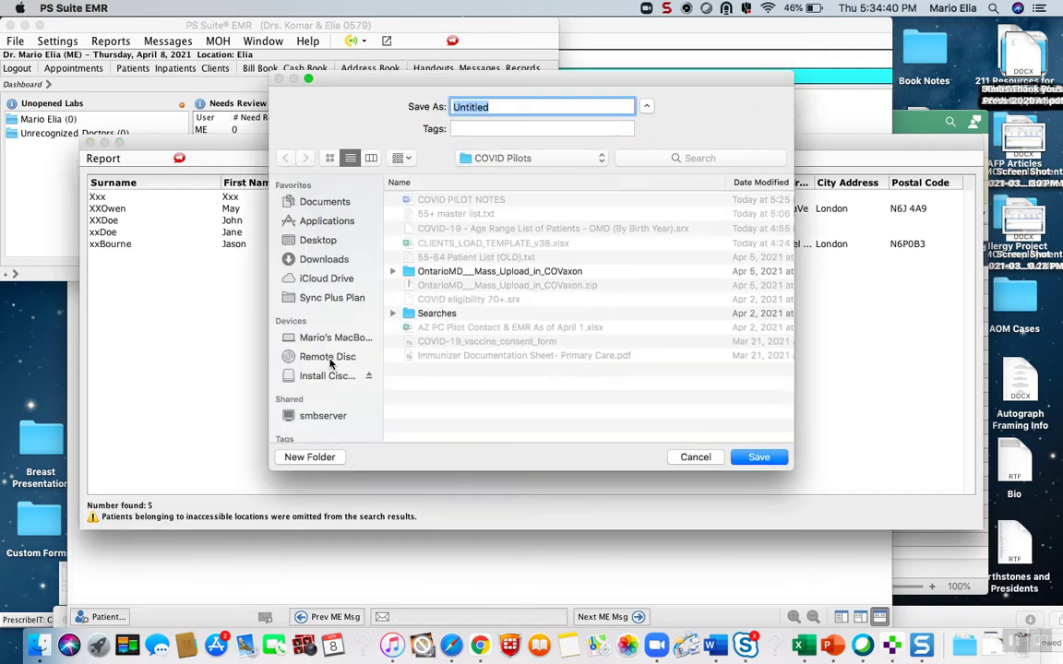
pyautogui.click(317, 262)
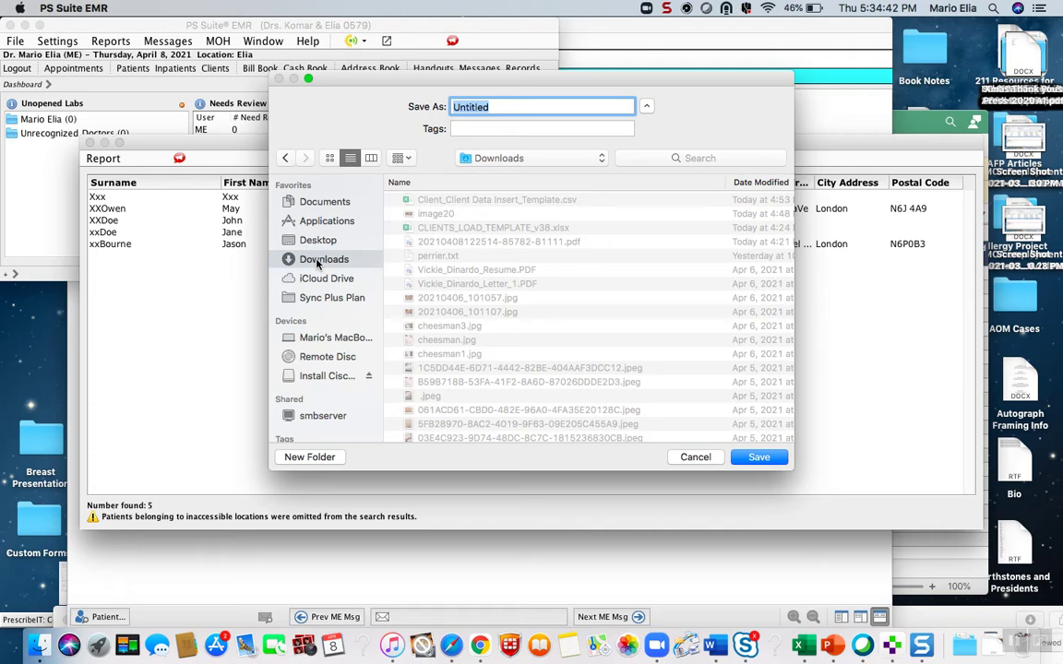
pyautogui.click(318, 240)
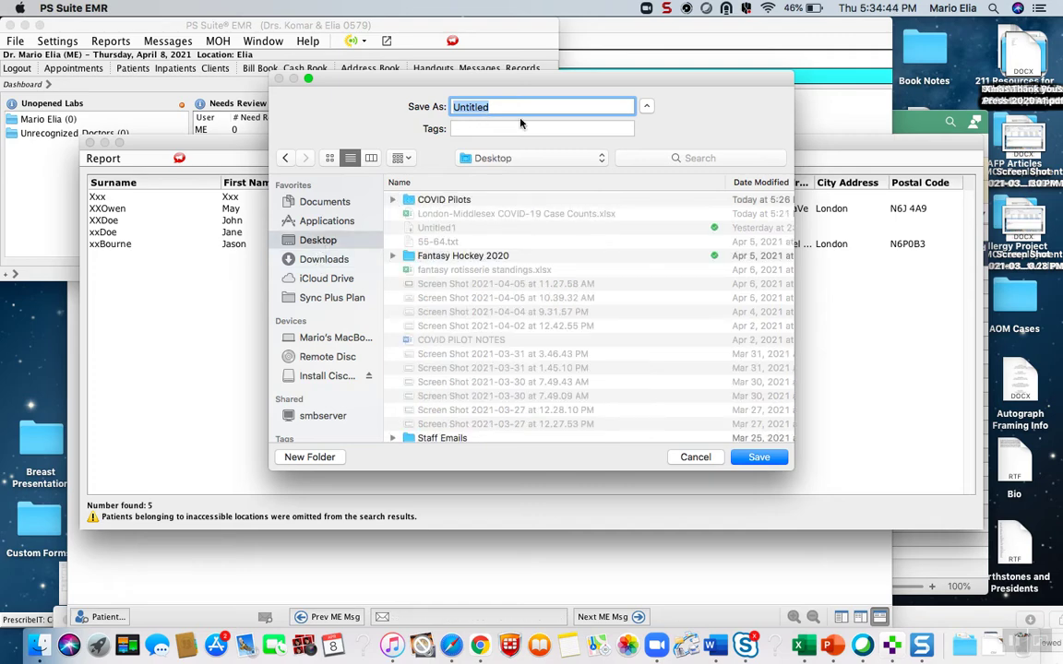
pyautogui.write('test')
pyautogui.press('Return')
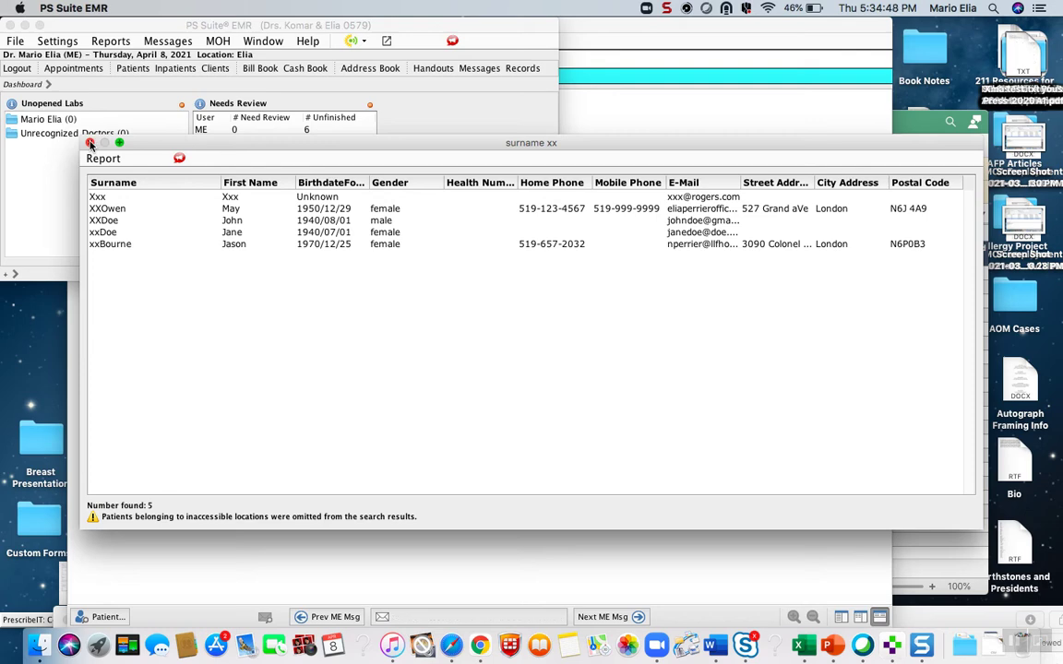
pyautogui.click(90, 144)
# Step: Switch to Excel and open test.txt from the Desktop for text import
pyautogui.click(802, 646)
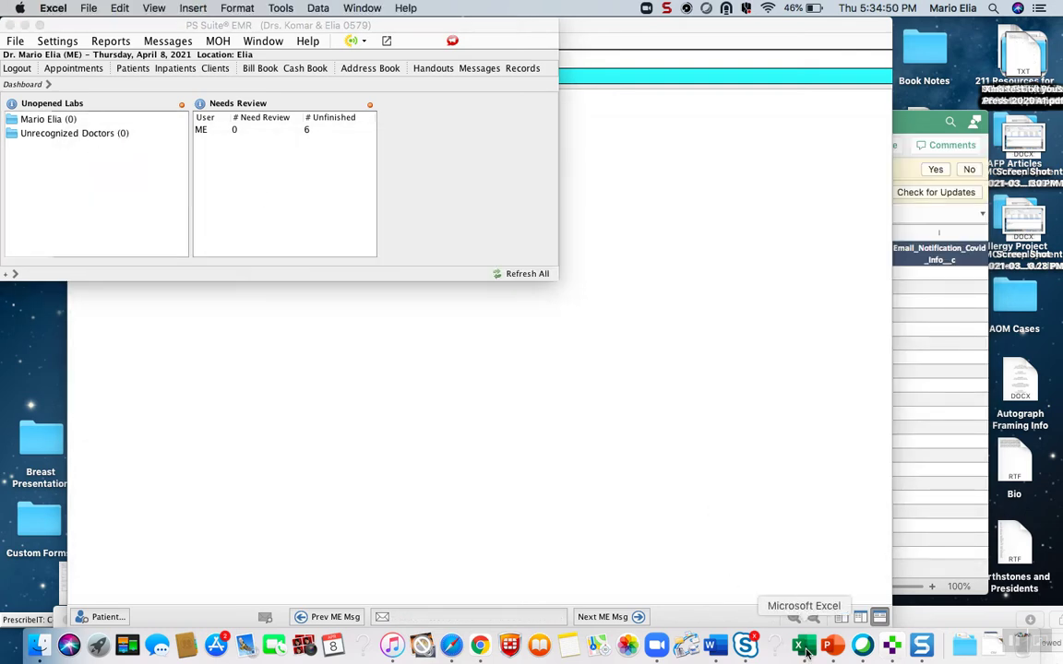
pyautogui.click(88, 8)
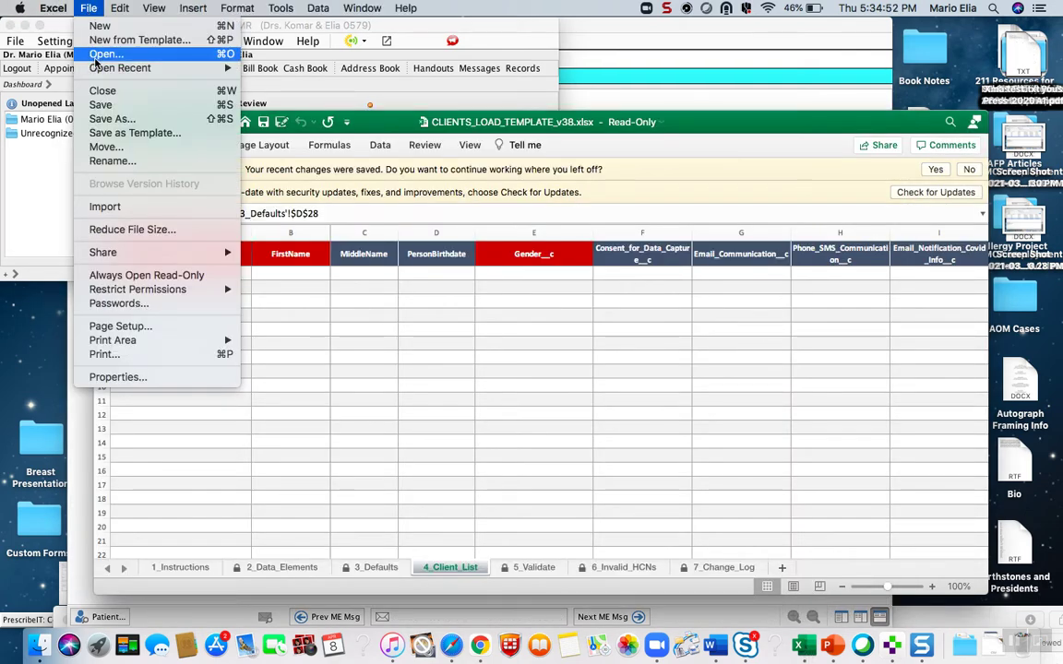
pyautogui.click(96, 63)
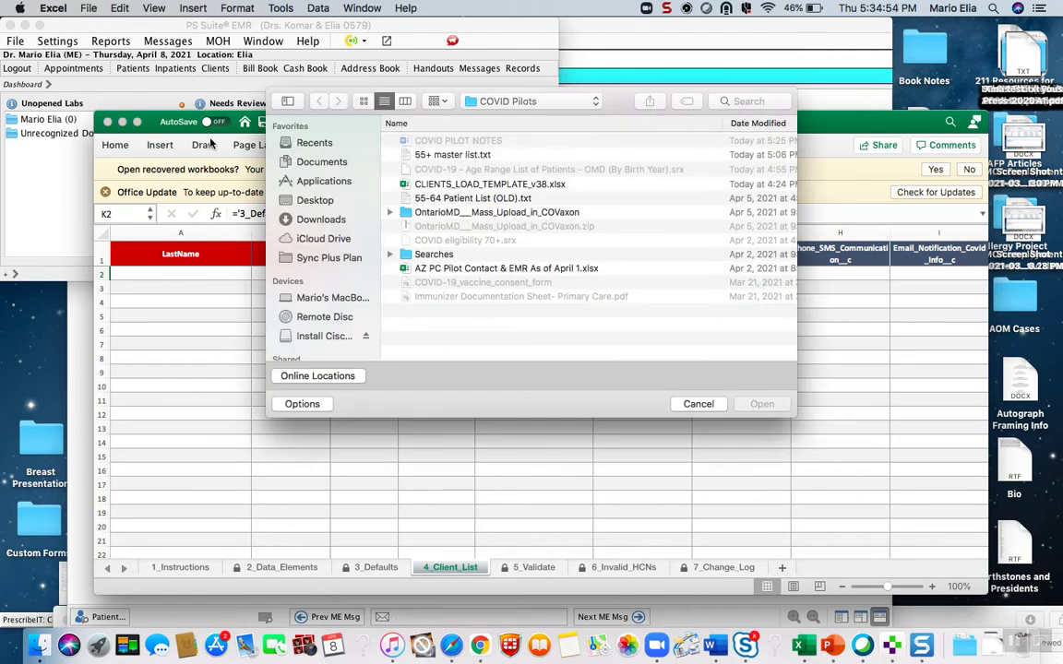
pyautogui.click(314, 200)
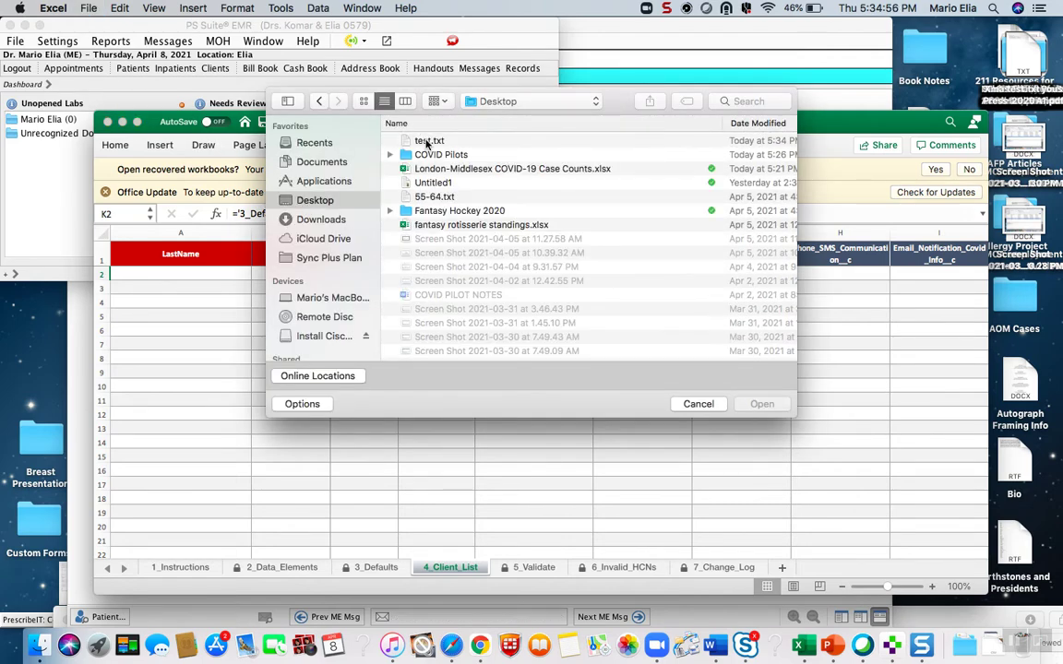
pyautogui.press('Escape')
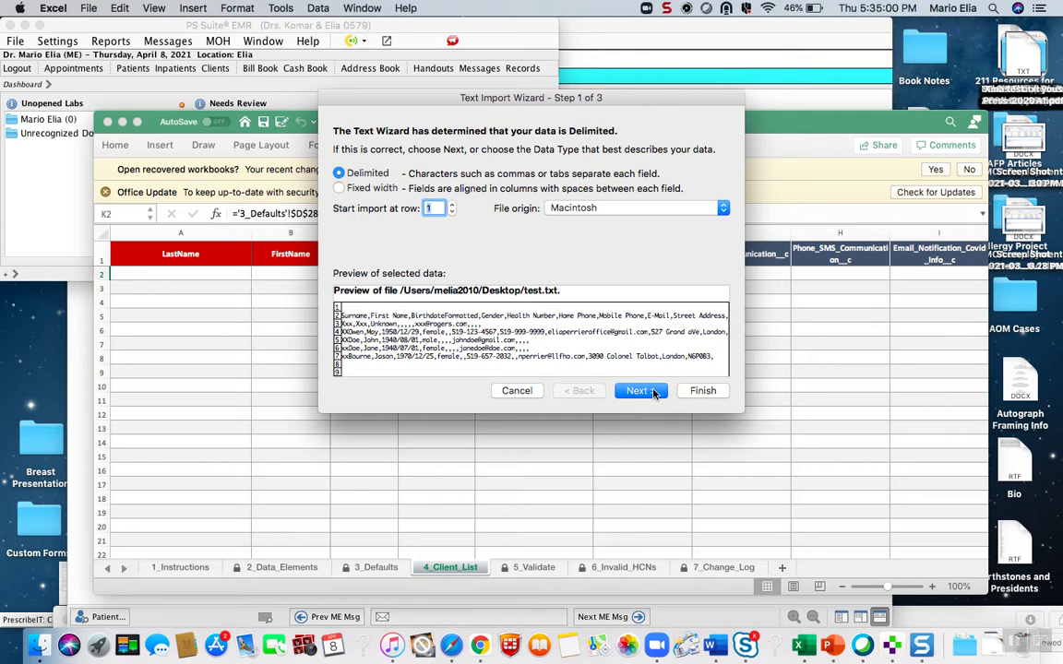
# Step: Import test.txt as delimited text, adding comma as a delimiter and keeping the General column format
pyautogui.click(638, 391)
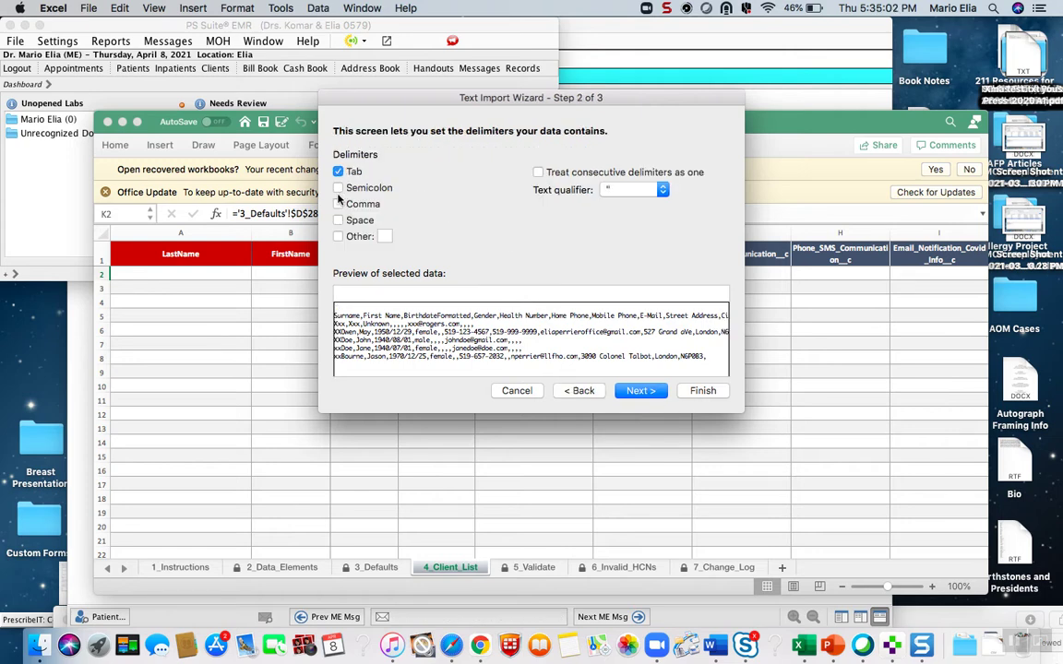
pyautogui.click(338, 204)
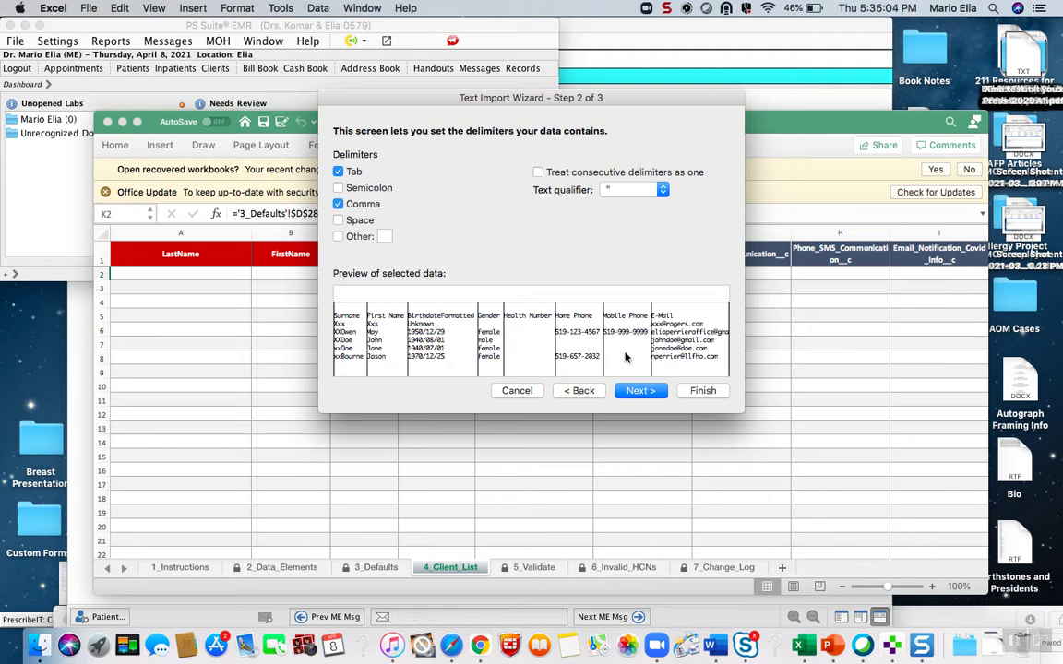
pyautogui.click(638, 391)
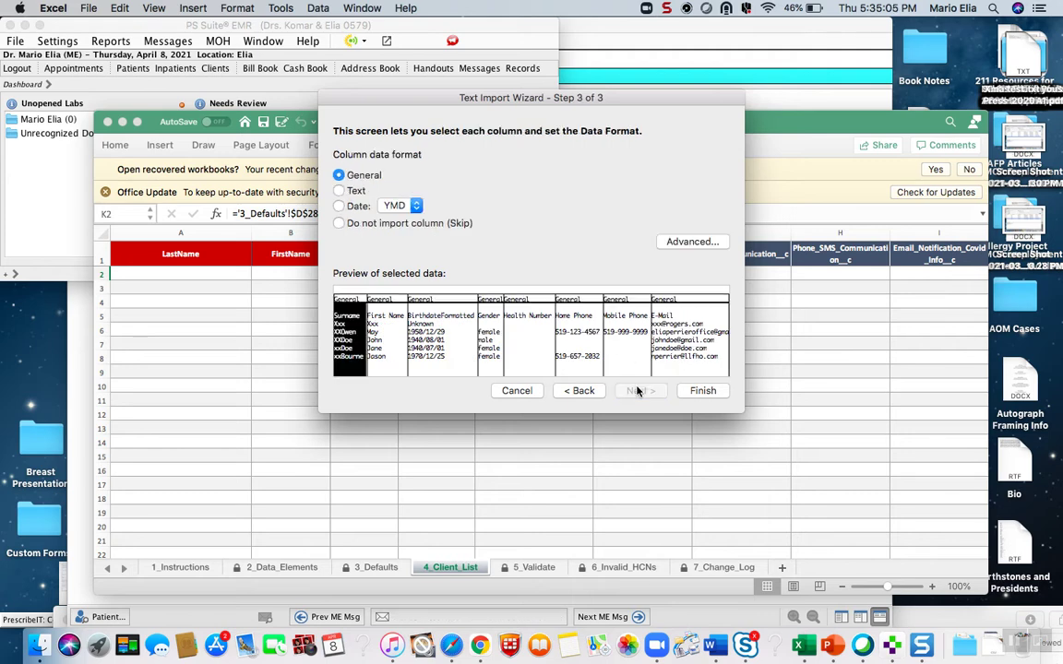
pyautogui.click(701, 391)
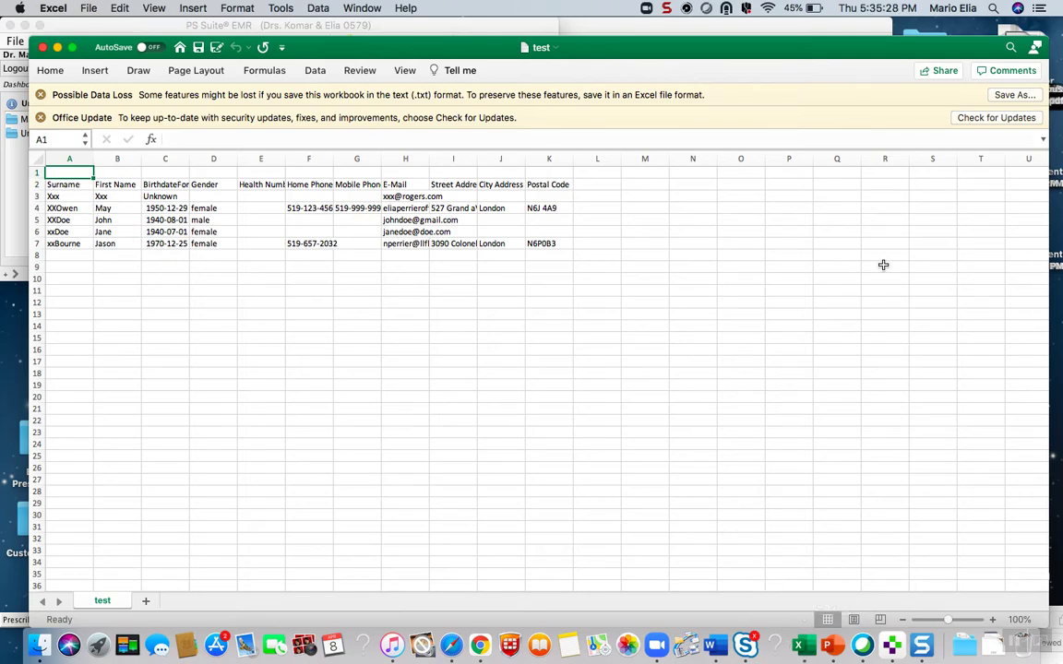
# Step: Bring the CLIENTS_LOAD_TEMPLATE_v38.xlsx workbook forward and reposition its window so the test sheet's first columns stay accessible behind it
pyautogui.hotkey('ctrl', 'Up')
pyautogui.click(572, 484)
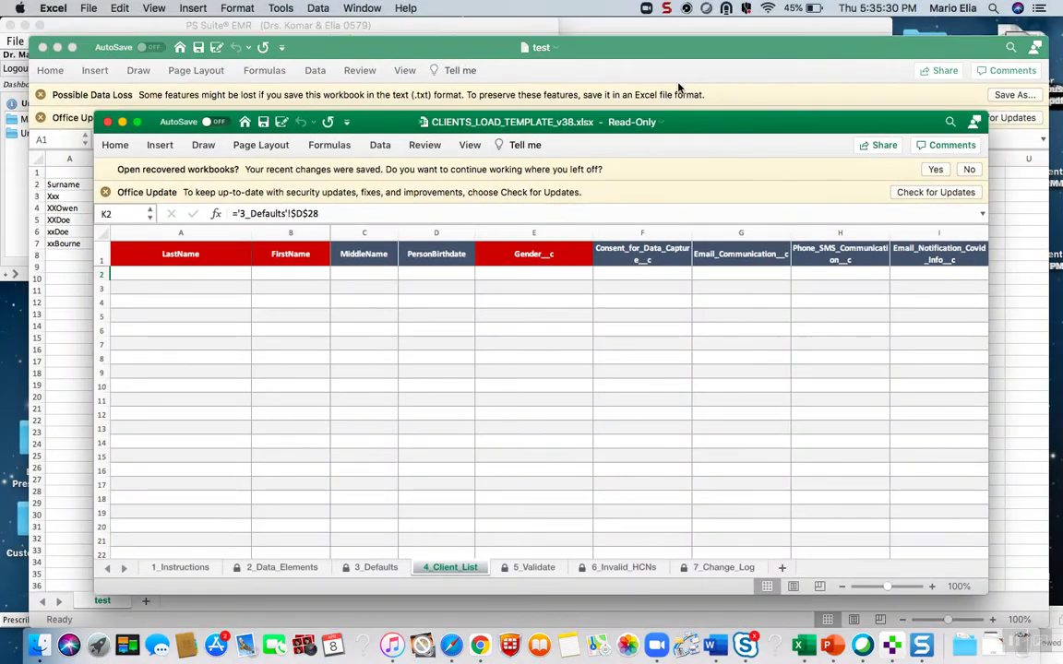
pyautogui.moveTo(699, 122); pyautogui.dragTo(766, 92)
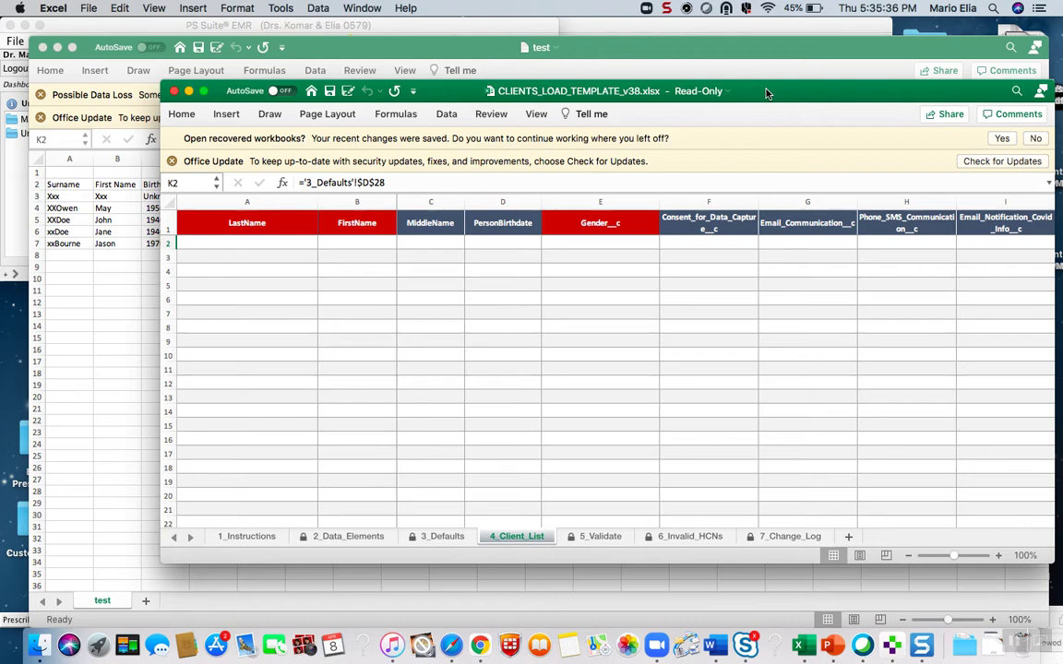
pyautogui.moveTo(765, 93); pyautogui.dragTo(778, 102)
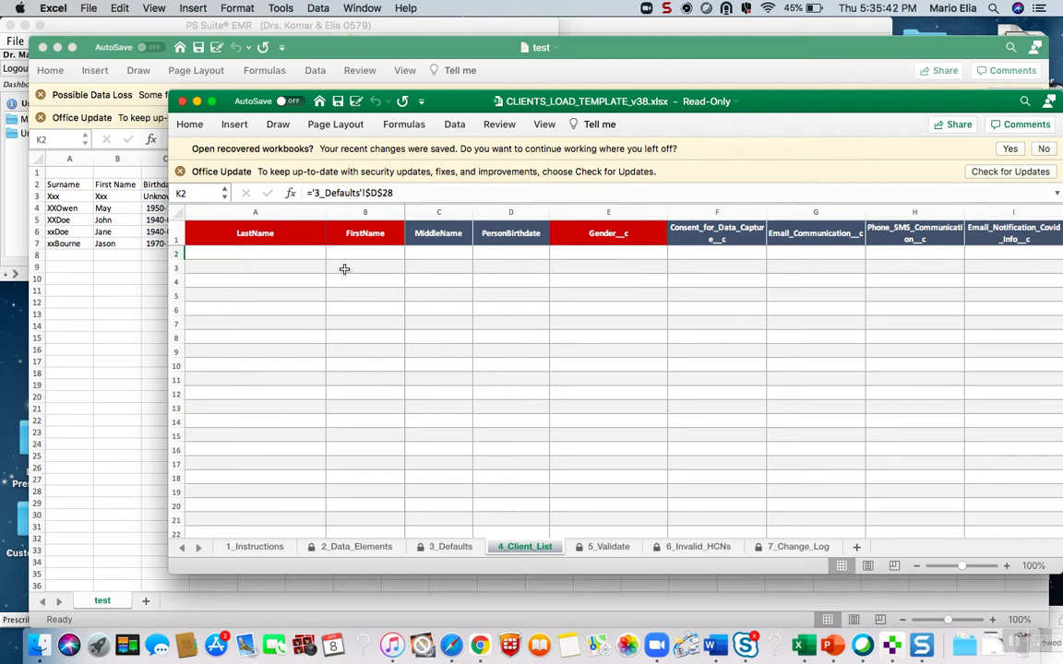
# Step: Copy the full header row of the 4_Client_List sheet, from LastName through Organization__c
pyautogui.hscroll(15, 472, 320)
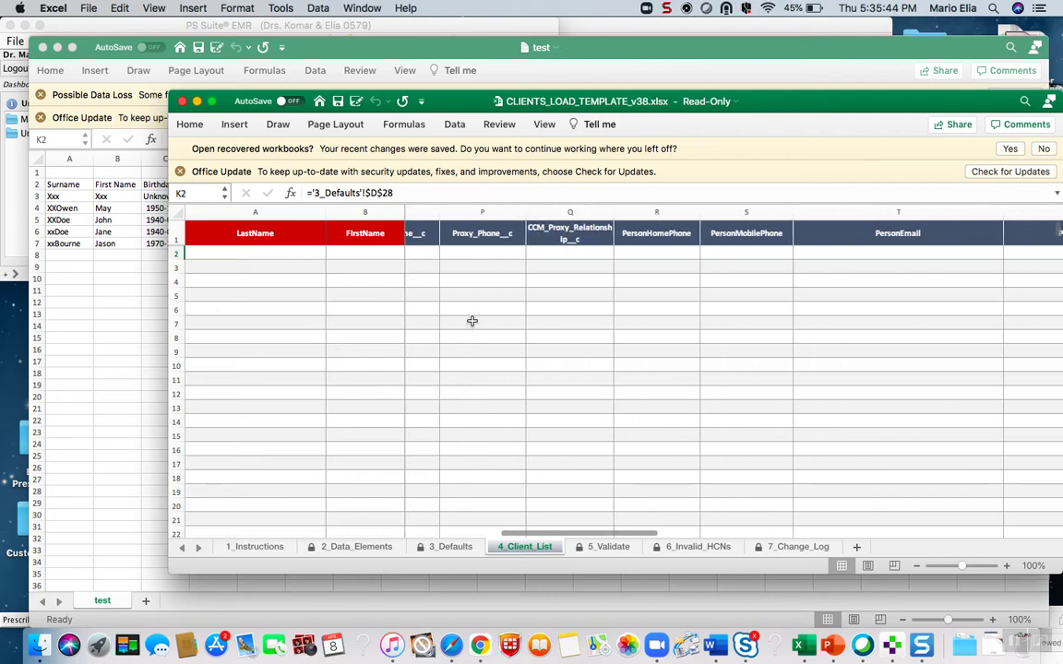
pyautogui.hscroll(8, 471, 320)
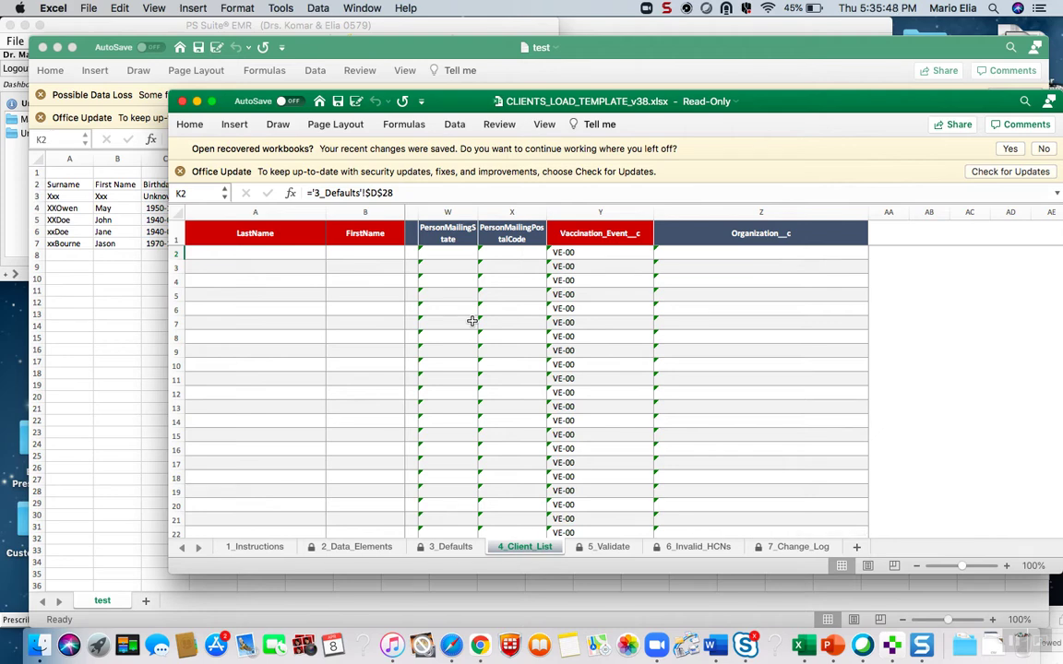
pyautogui.hscroll(-20, 471, 320)
pyautogui.click(262, 230)
pyautogui.moveTo(262, 231); pyautogui.dragTo(849, 235)
pyautogui.press('super+c')
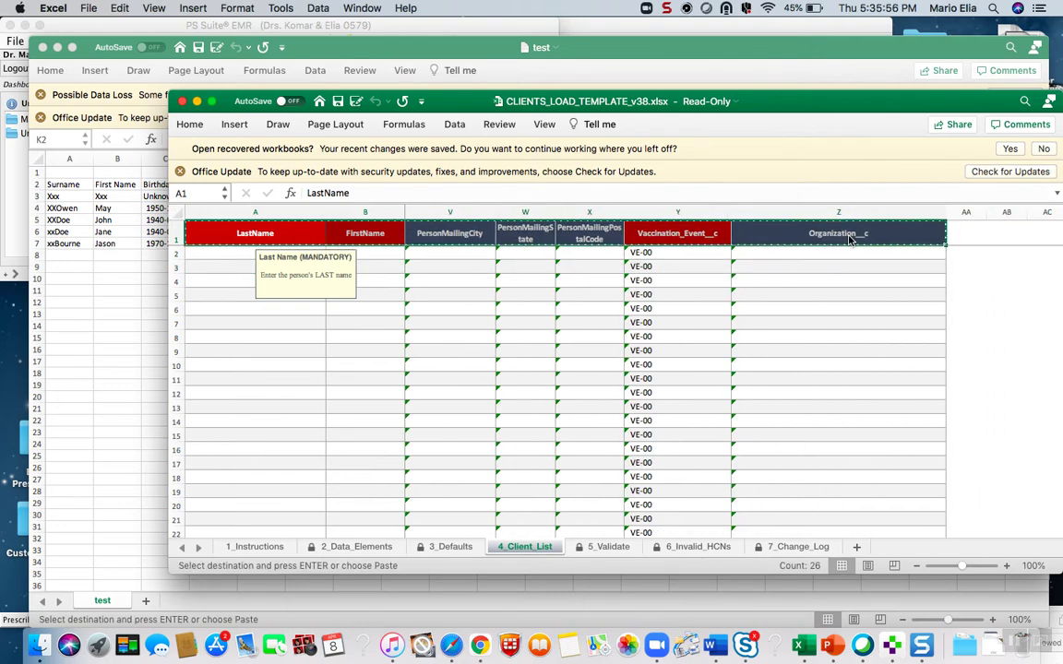
# Step: Paste the template headers into row 1 of the test sheet, starting at A1, and check them against the imported columns
pyautogui.click(69, 173)
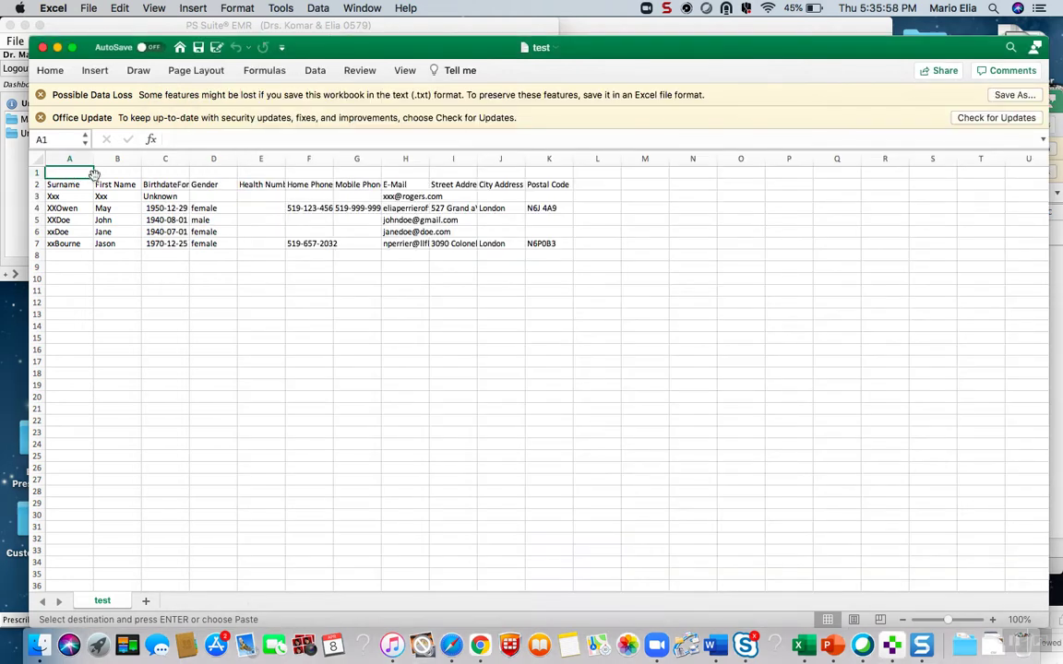
pyautogui.press('super+v')
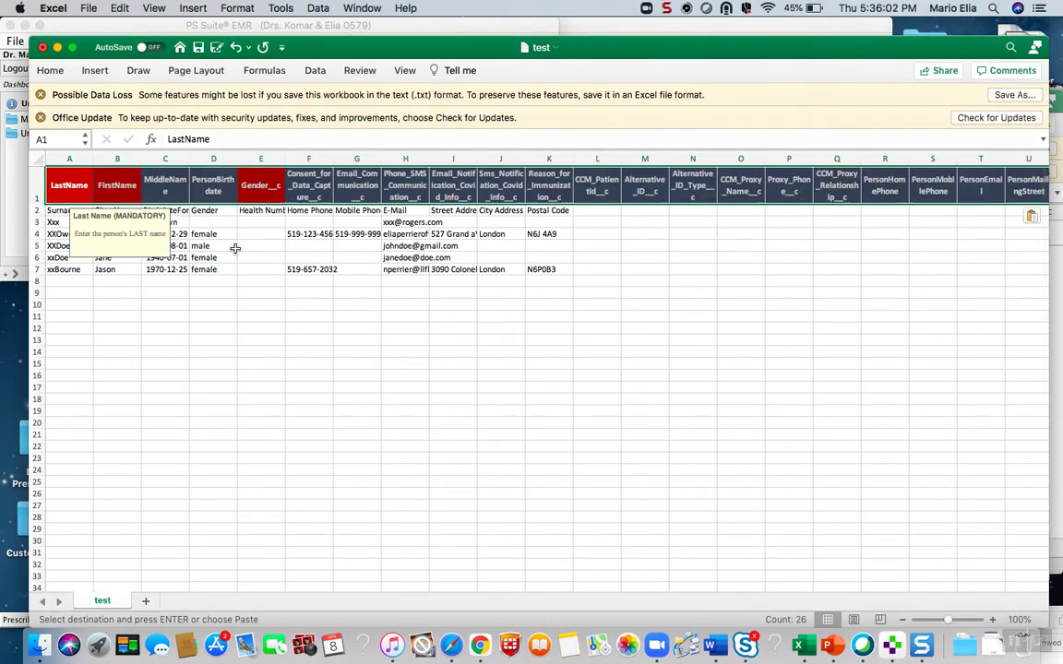
pyautogui.hscroll(5, 827, 311)
pyautogui.hscroll(-5, 826, 311)
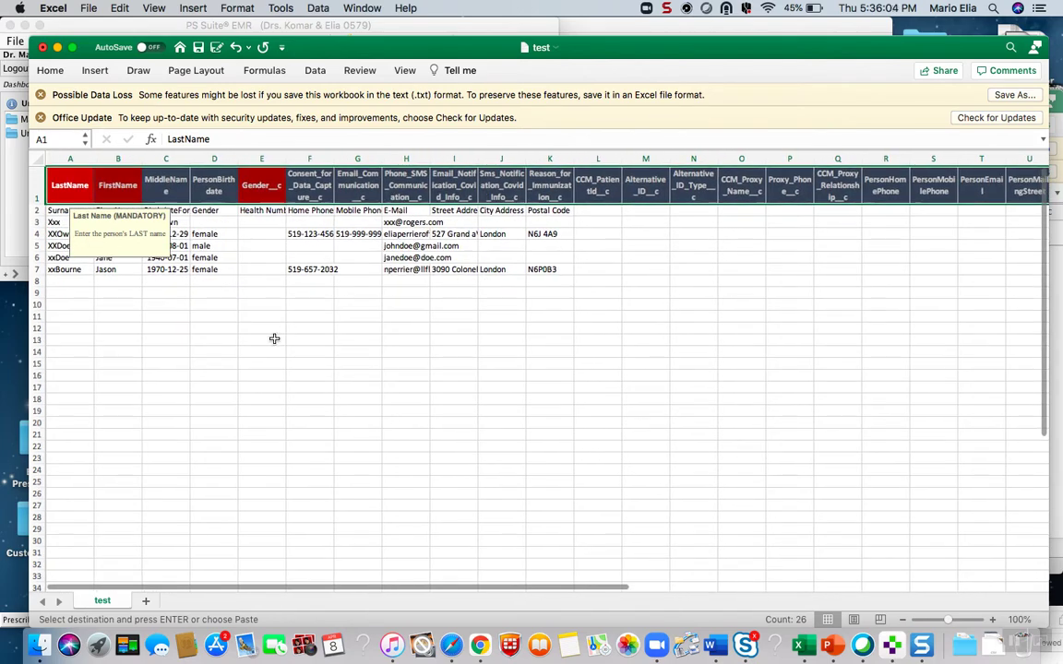
pyautogui.click(120, 324)
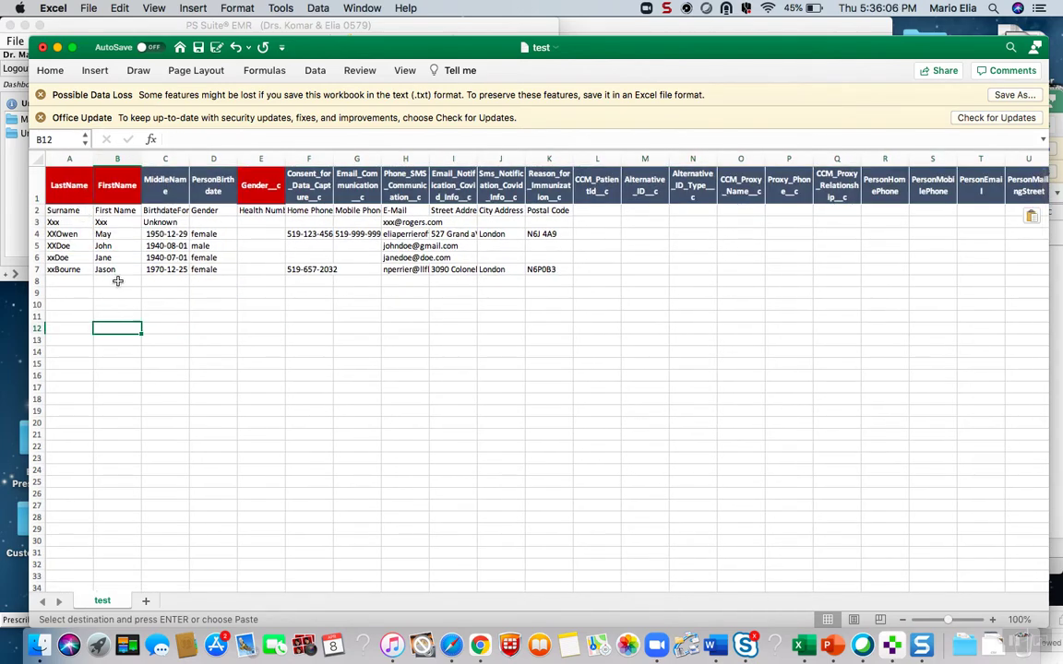
# Step: Insert a blank column before column C of the test sheet, between the first names and birthdates
pyautogui.click(170, 160)
pyautogui.rightClick(170, 160)
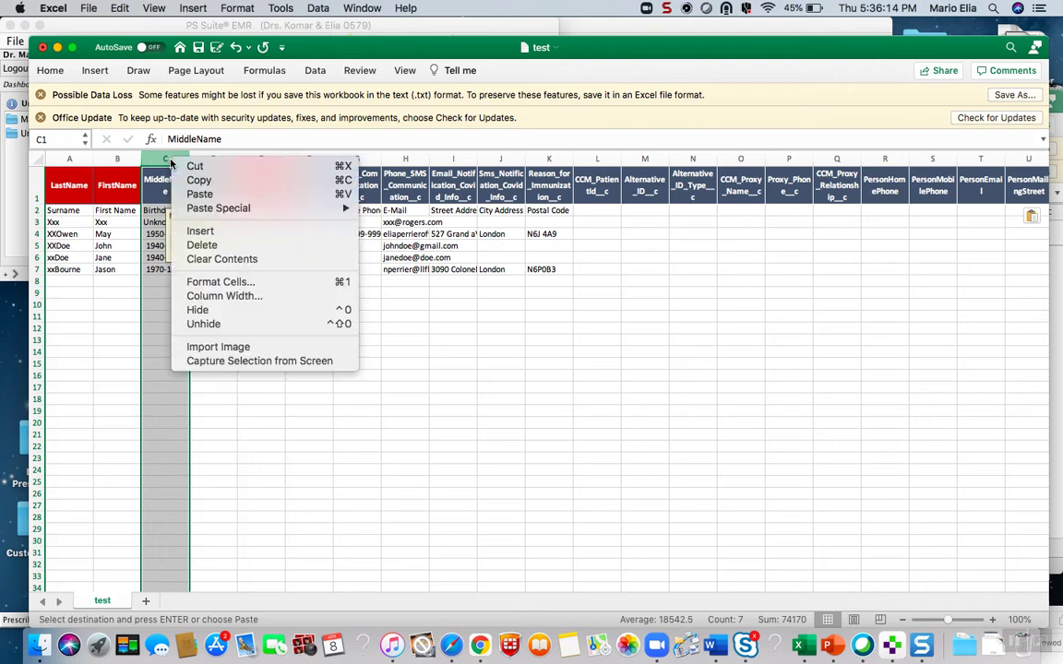
pyautogui.click(196, 232)
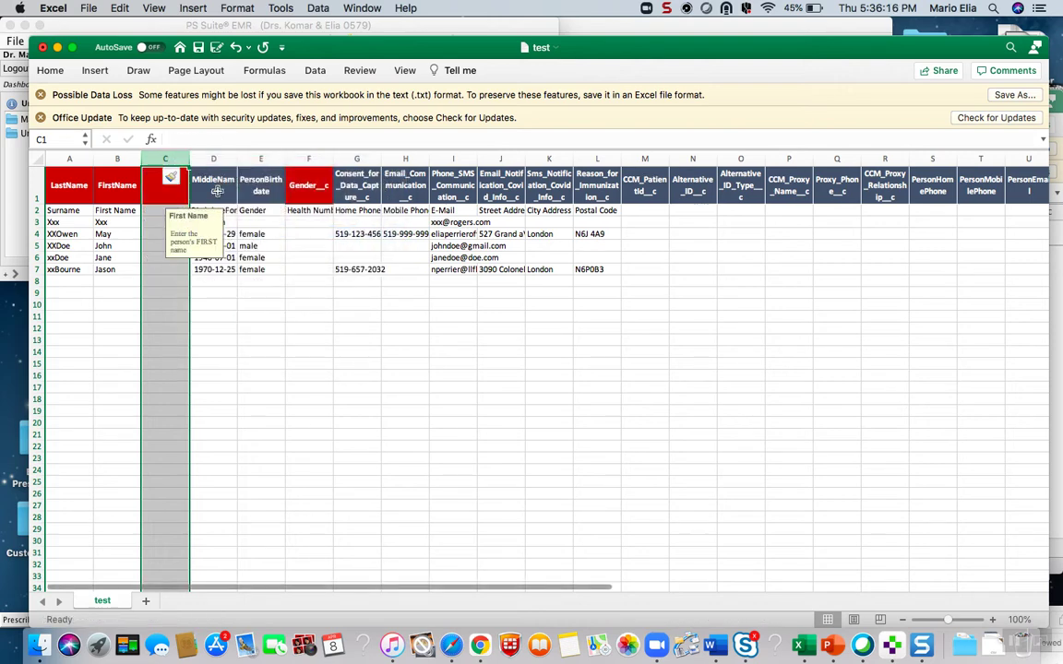
pyautogui.click(217, 185)
pyautogui.press('cmd+c')
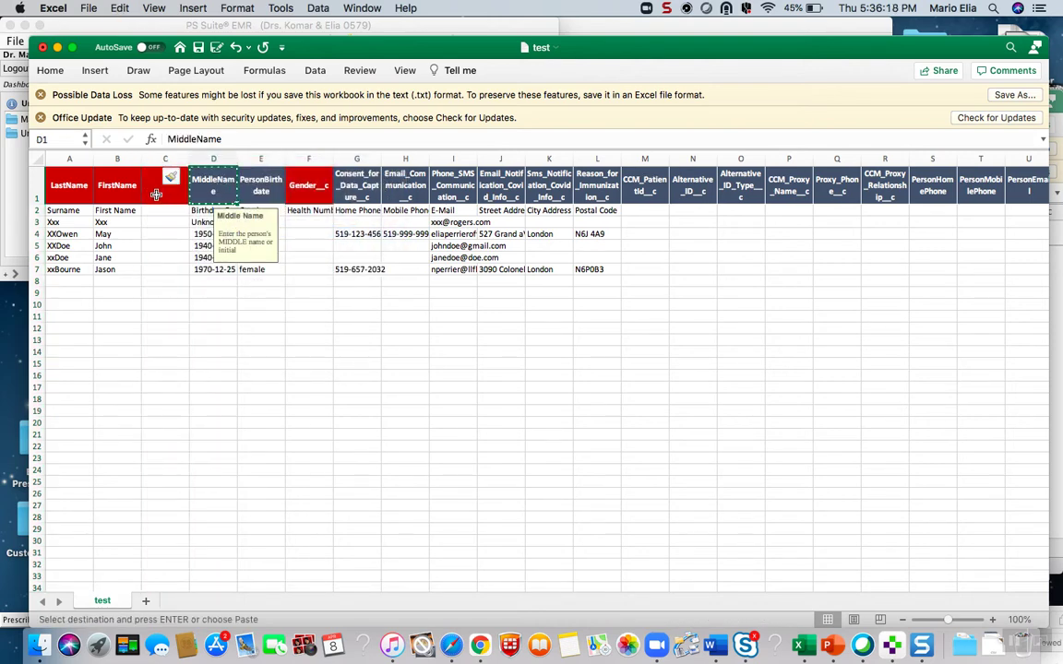
pyautogui.click(162, 189)
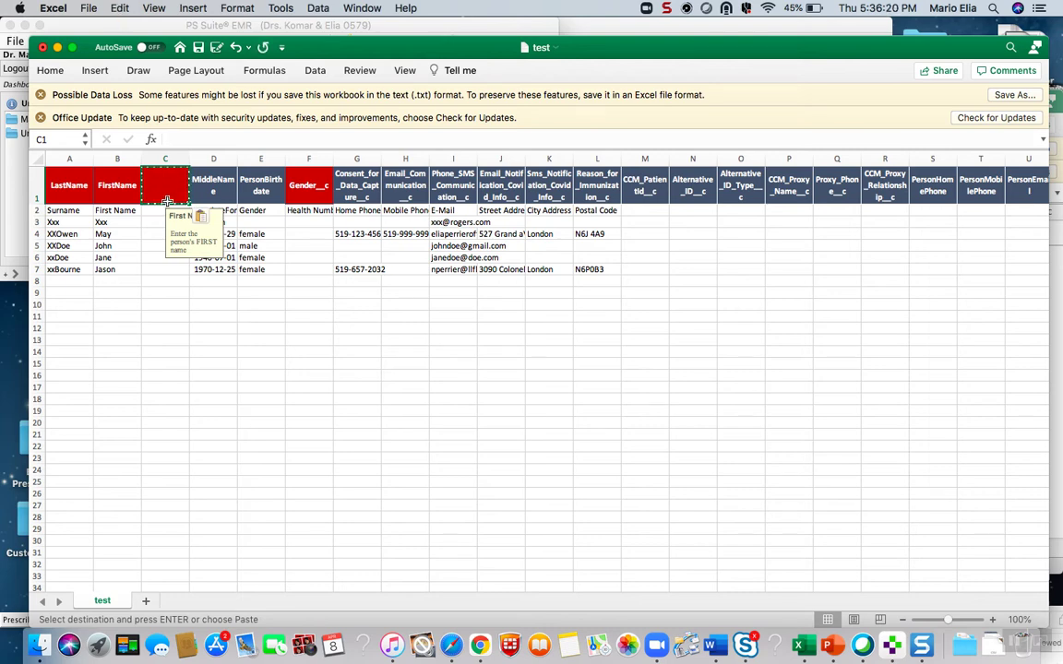
pyautogui.click(214, 186)
pyautogui.press('cmd+c')
pyautogui.click(163, 186)
pyautogui.press('cmd+c')
# Step: Move the MiddleName, PersonBirthdate and Gender__c headers one column to the left, into C1, D1 and E1
pyautogui.click(210, 184)
pyautogui.press('super+x')
pyautogui.click(165, 185)
pyautogui.press('super+v')
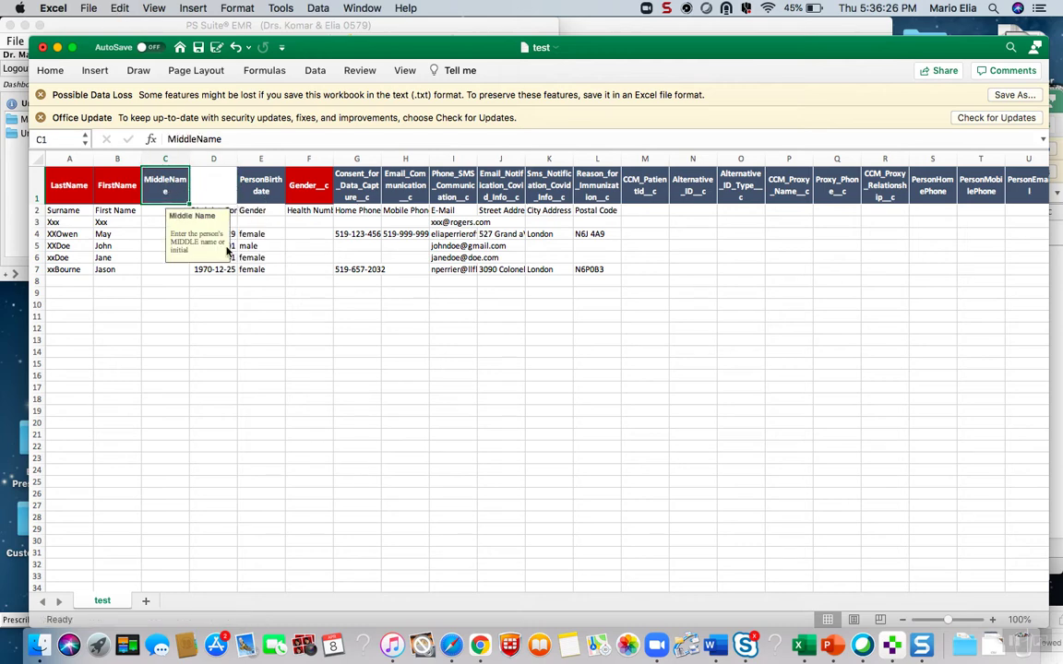
pyautogui.click(262, 185)
pyautogui.press('super+x')
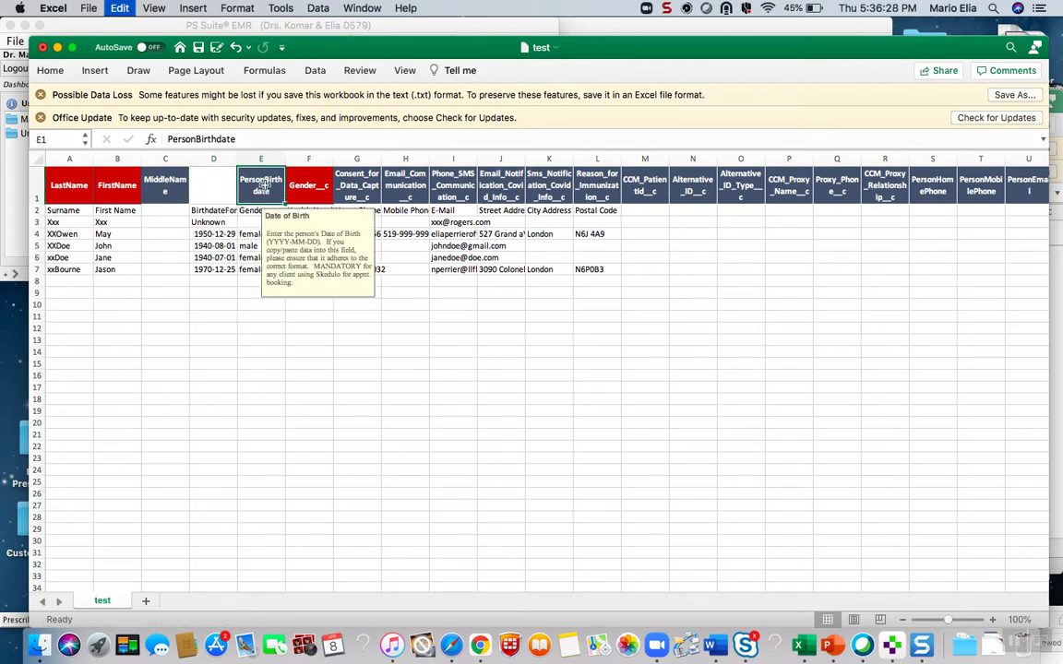
pyautogui.click(213, 185)
pyautogui.press('super+v')
pyautogui.click(324, 187)
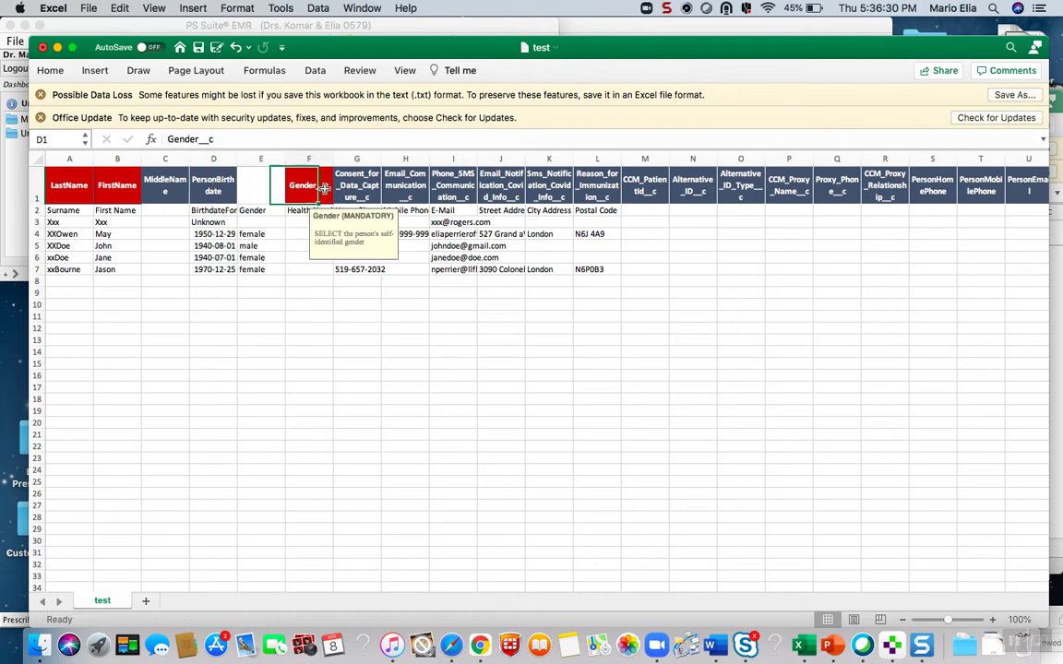
pyautogui.press('super+x')
pyautogui.click(272, 187)
pyautogui.press('super+v')
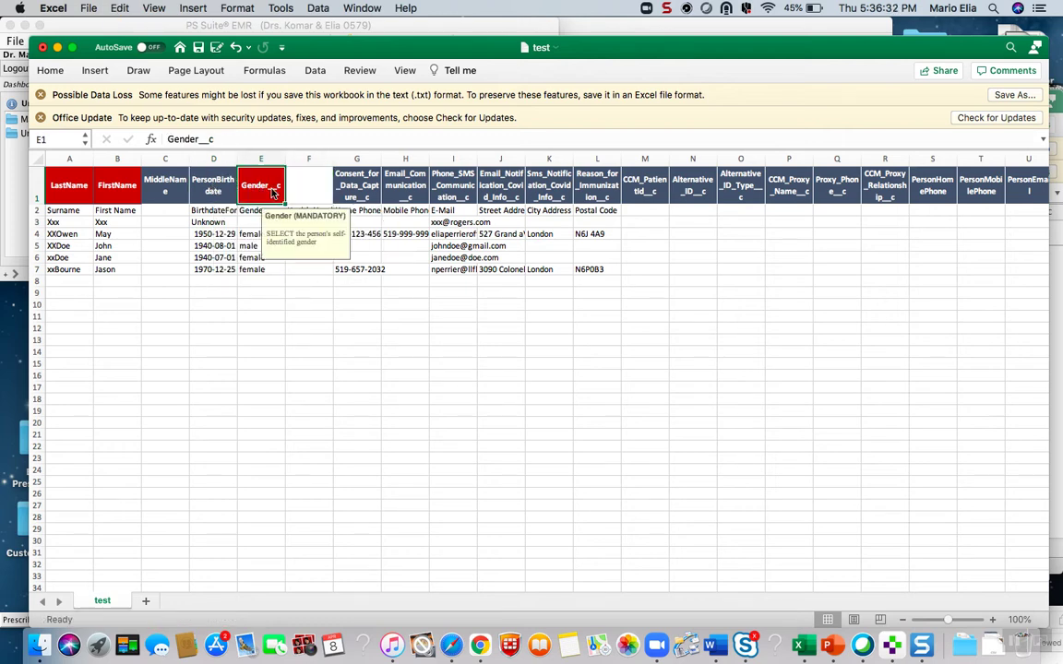
# Step: Delete the exported heading cells A2:T2 beneath the template headers, shifting the patient data up
pyautogui.moveTo(56, 211); pyautogui.dragTo(985, 211)
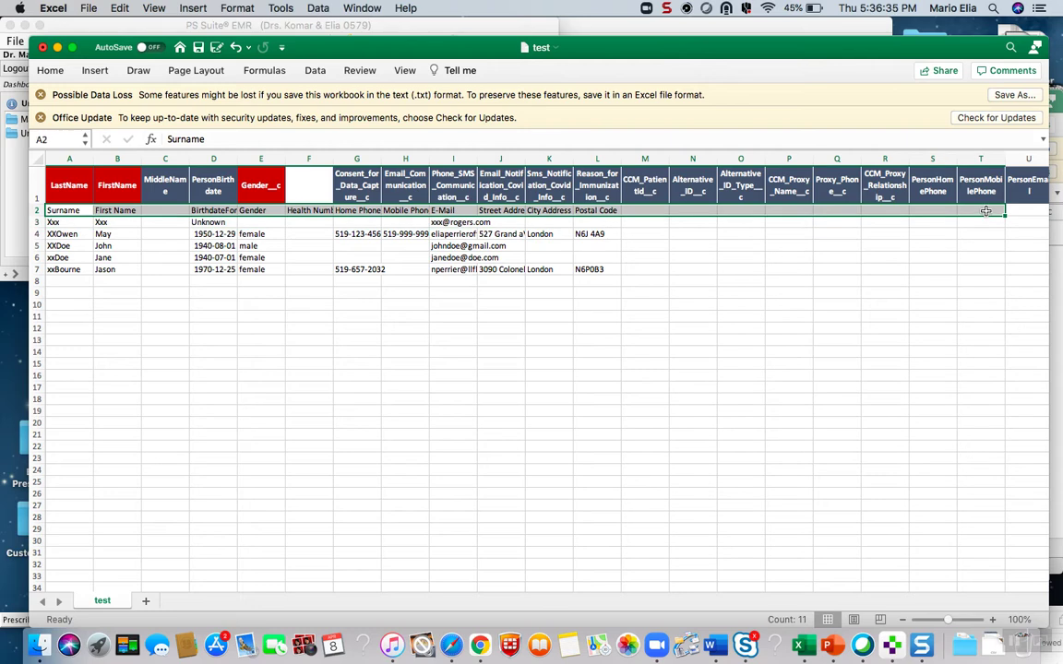
pyautogui.rightClick(470, 208)
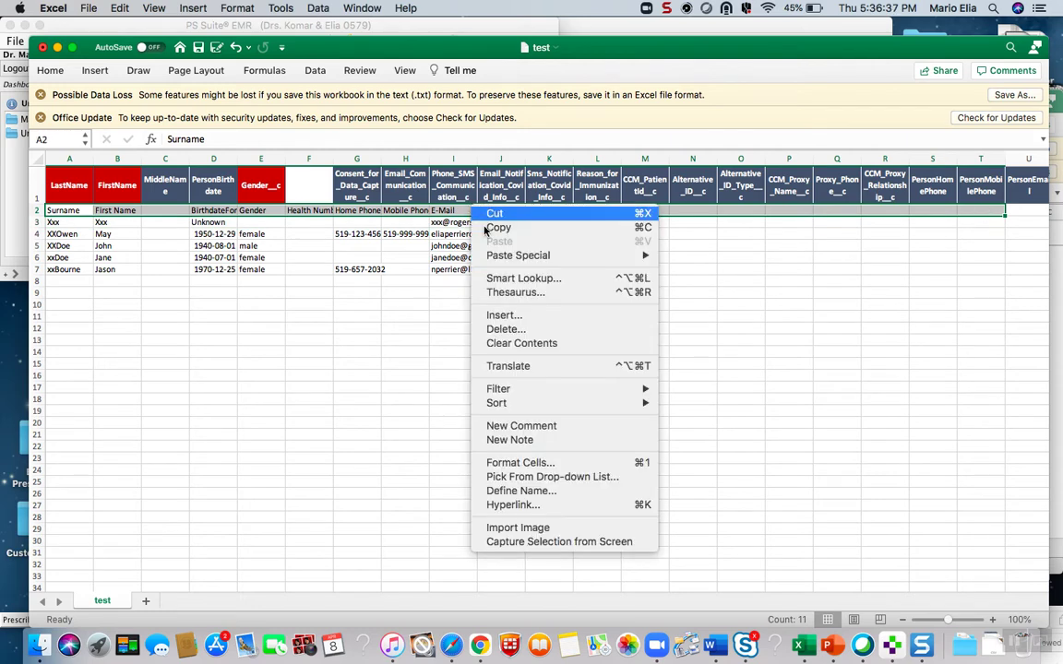
pyautogui.click(535, 330)
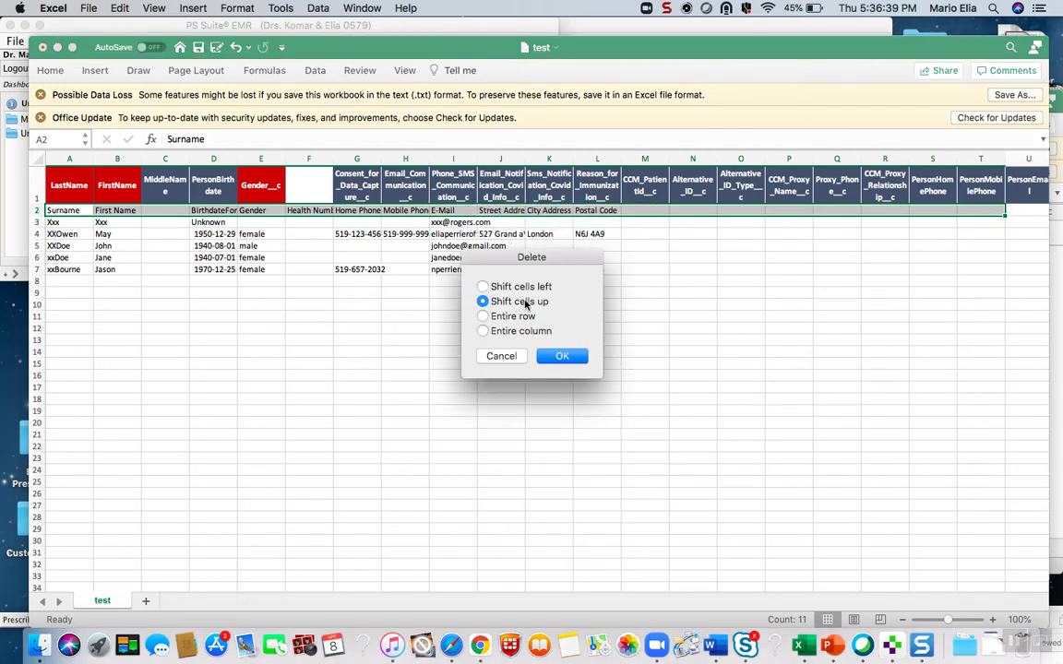
pyautogui.click(555, 357)
pyautogui.click(249, 257)
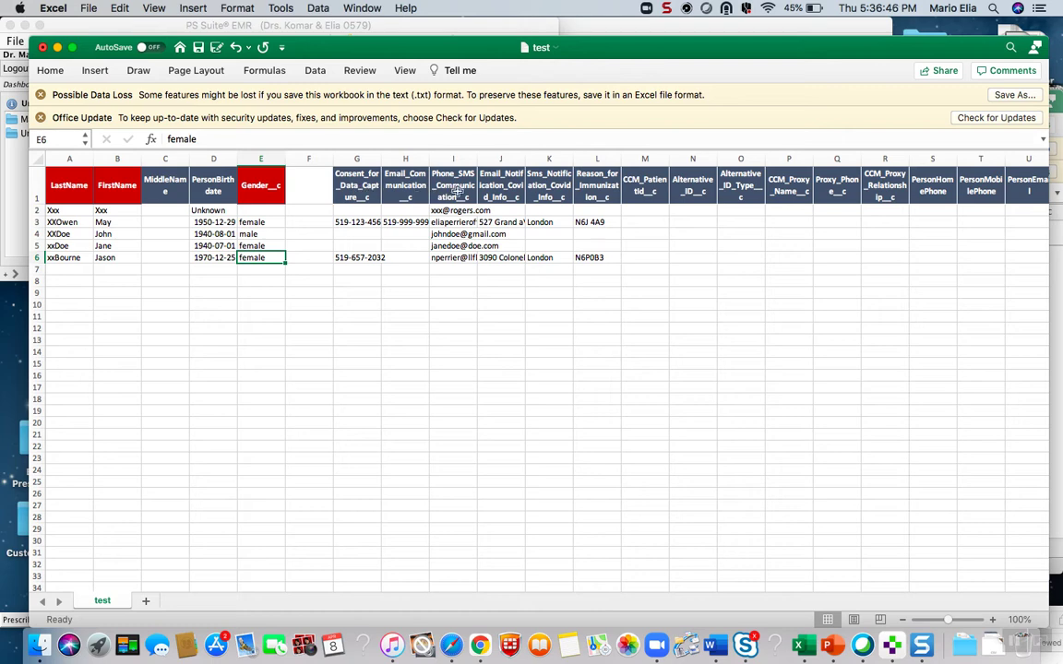
pyautogui.click(311, 160)
pyautogui.rightClick(311, 160)
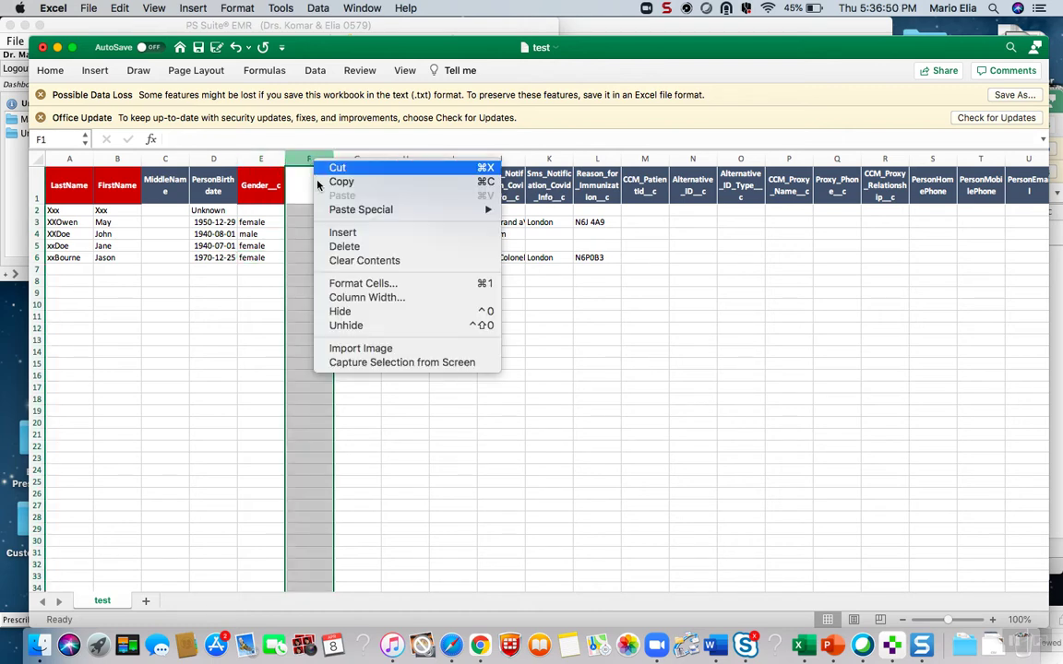
pyautogui.click(337, 231)
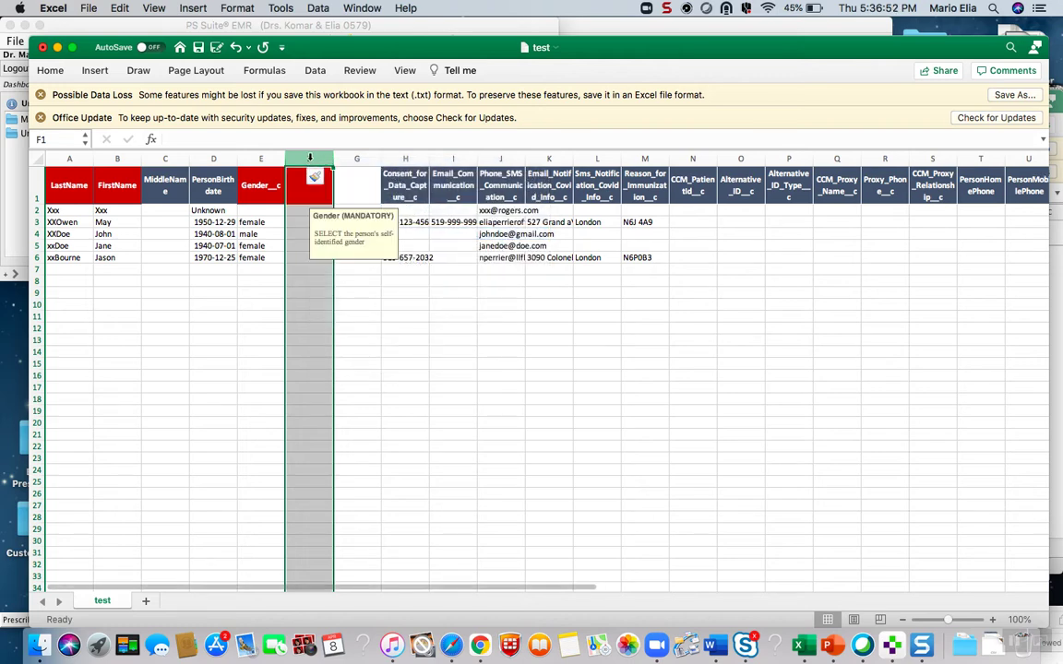
pyautogui.rightClick(311, 158)
pyautogui.click(333, 227)
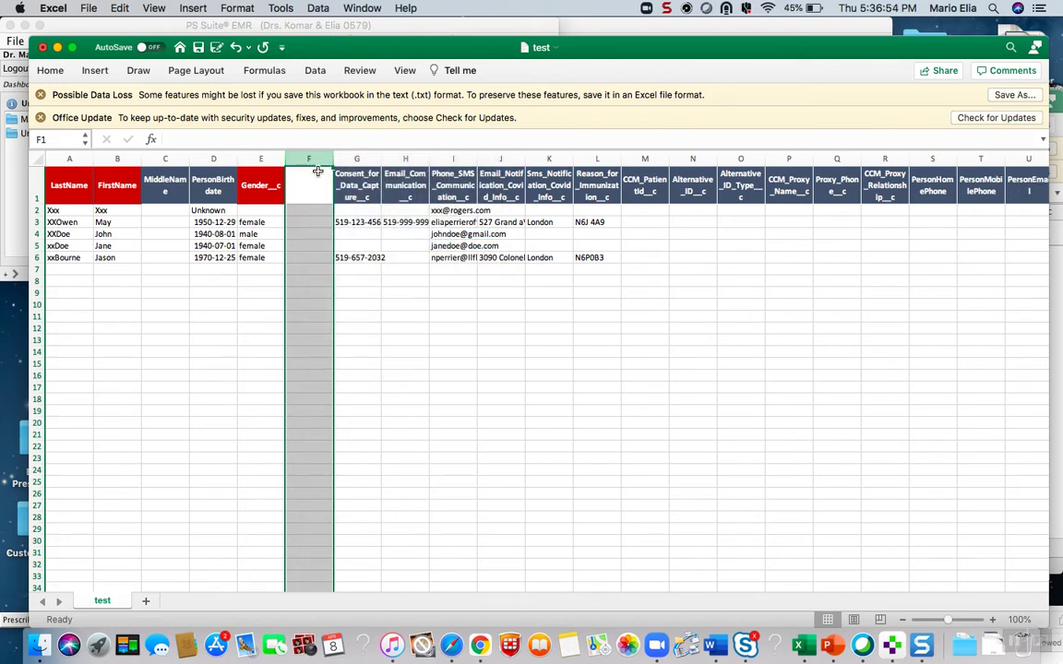
# Step: Insert four blank columns directly after the Gender__c column, before column F
pyautogui.rightClick(311, 161)
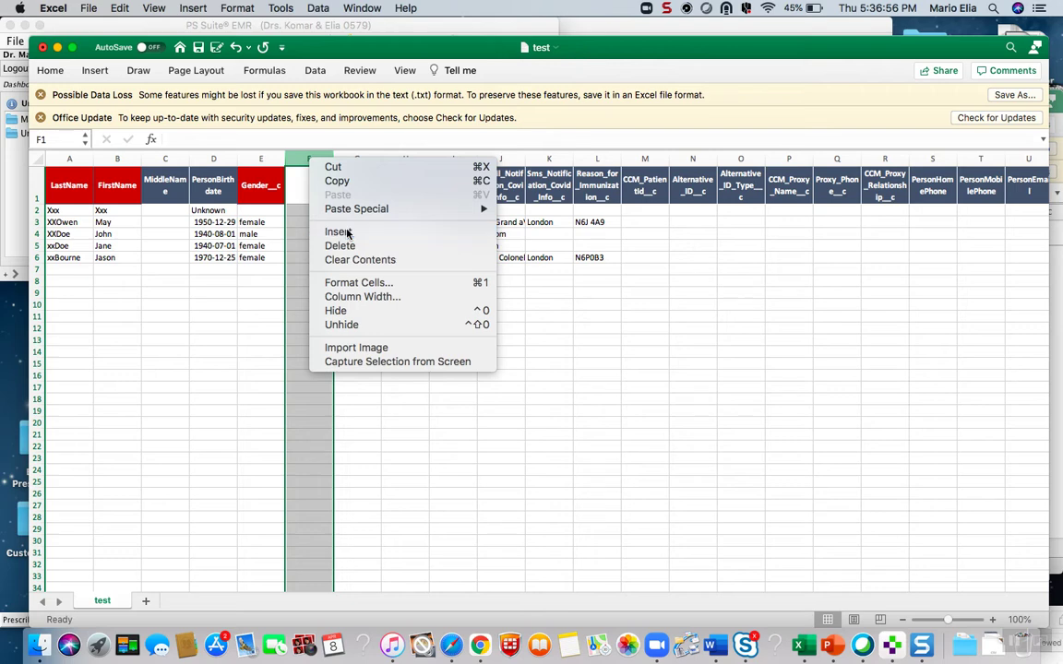
pyautogui.click(337, 232)
pyautogui.rightClick(313, 160)
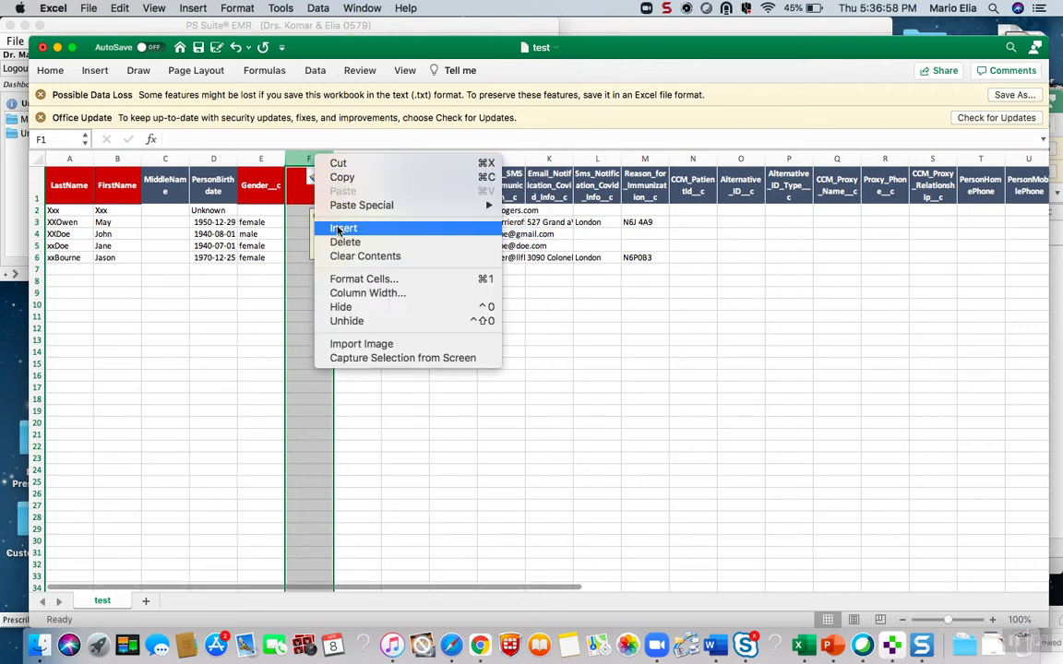
pyautogui.click(323, 227)
pyautogui.rightClick(305, 159)
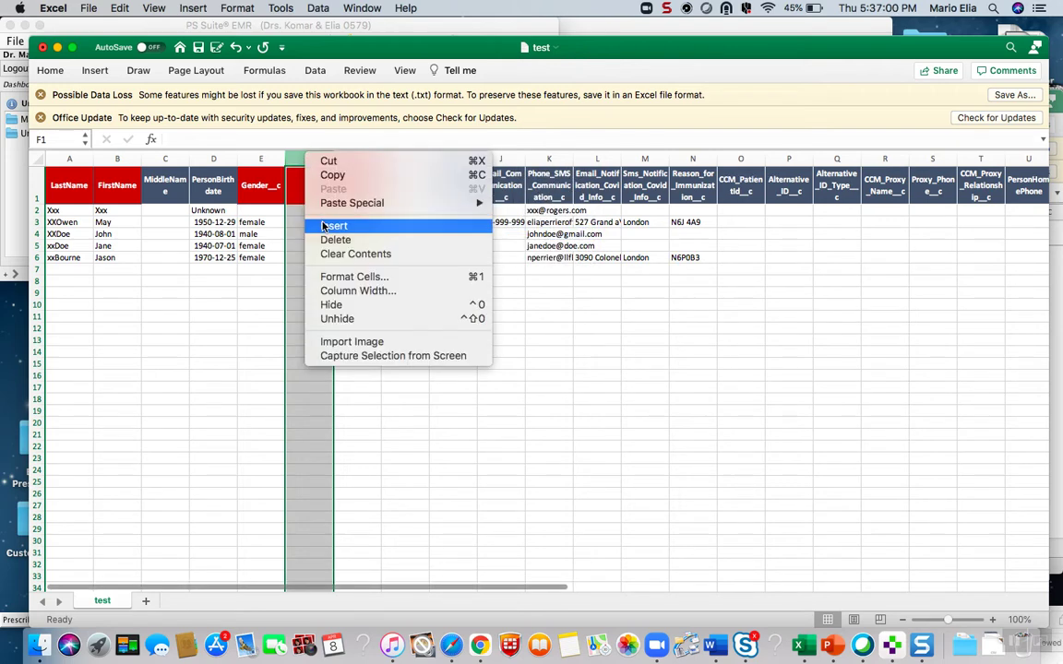
pyautogui.click(336, 226)
pyautogui.rightClick(311, 161)
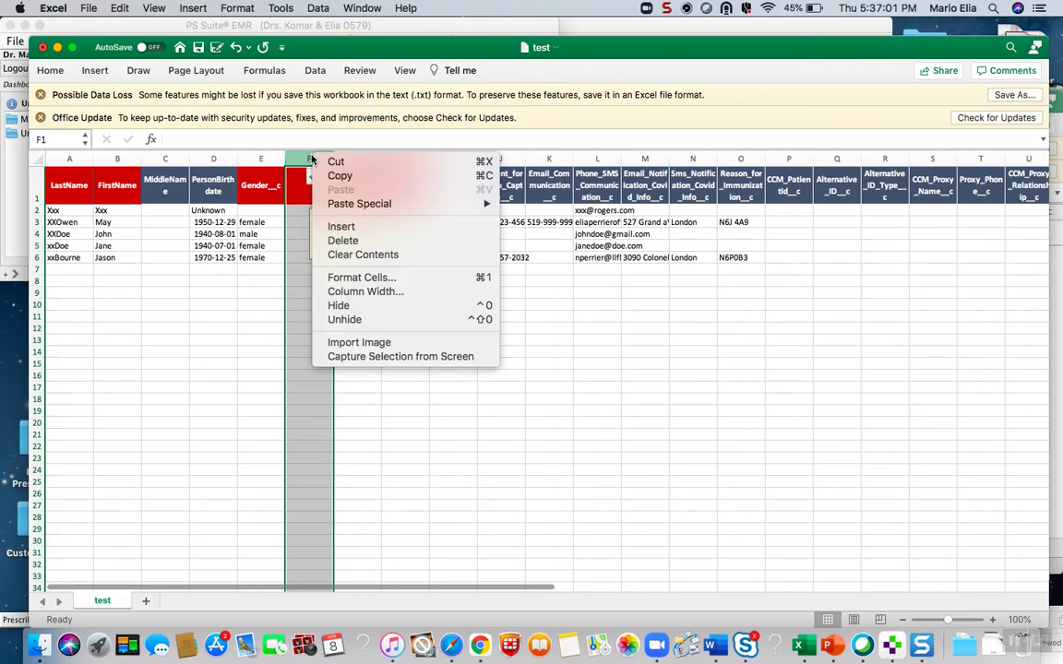
pyautogui.click(334, 226)
# Step: Move the five headers from Consent_for_Data_Capture__c to Sms_Notification_Covid_Info__c into F1:J1
pyautogui.moveTo(549, 189); pyautogui.dragTo(742, 196)
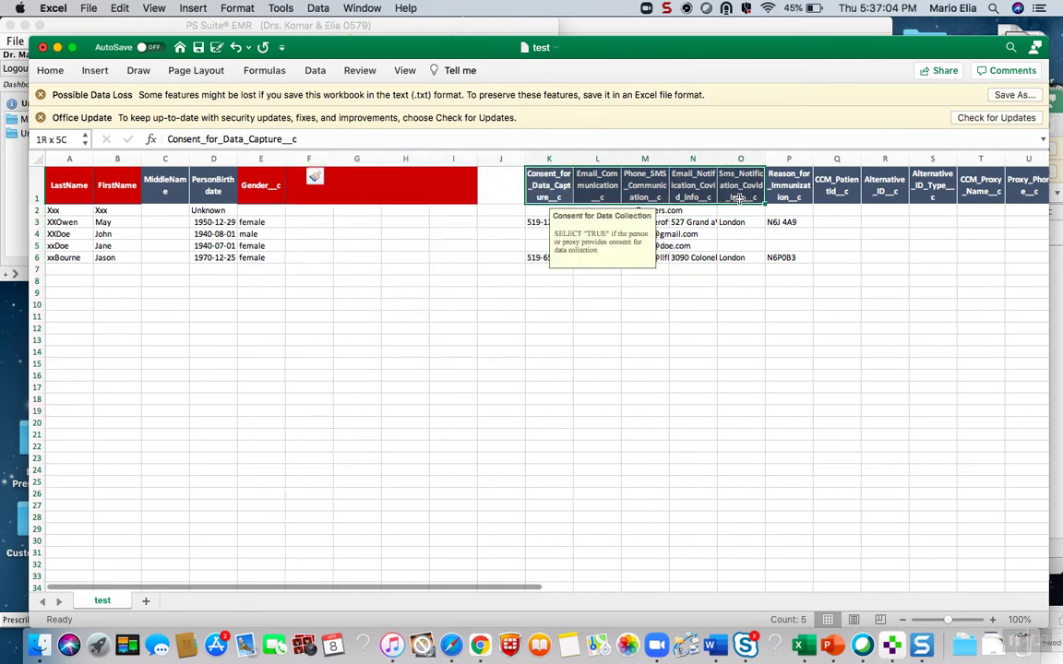
pyautogui.press('super+c')
pyautogui.click(294, 185)
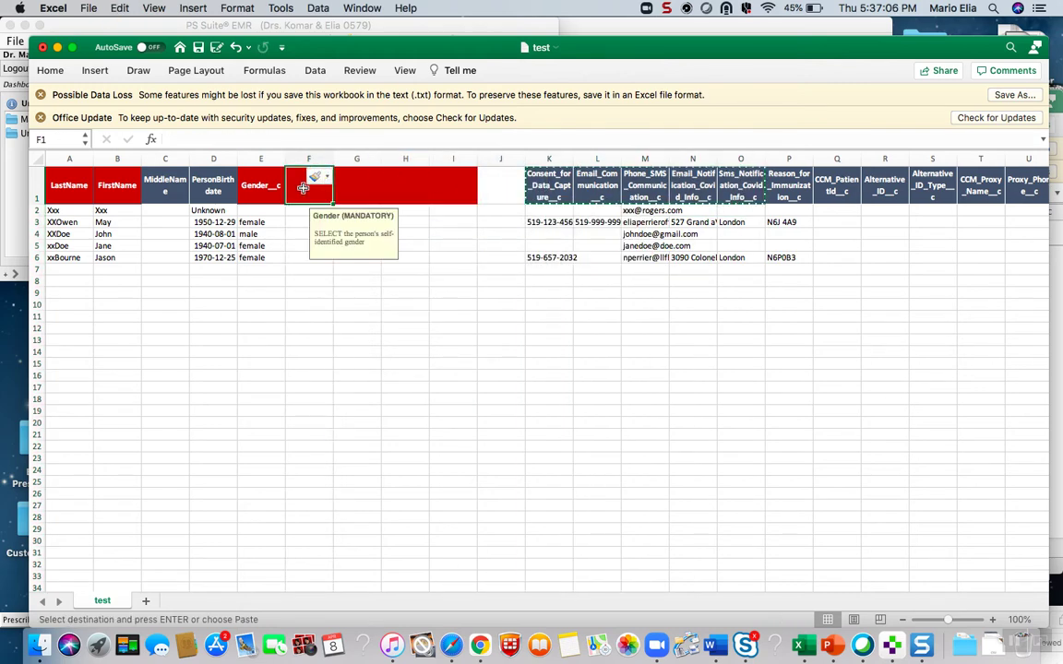
pyautogui.press('Return')
# Step: Enter TRUE in F2 and fill it across the consent and notification columns for all patients, F2:J6
pyautogui.click(309, 210)
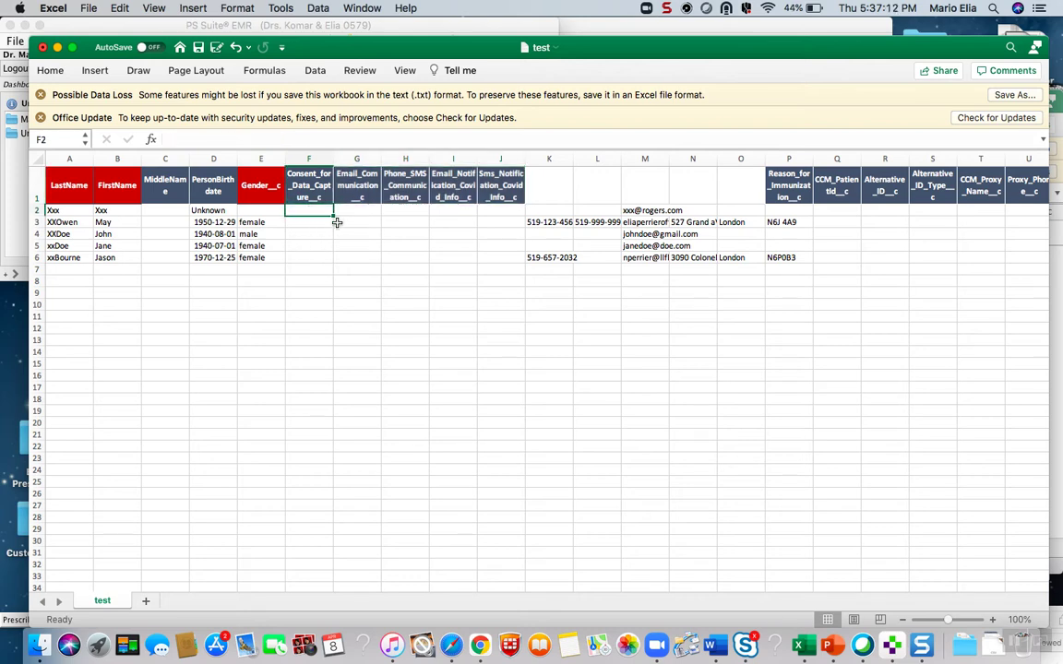
pyautogui.write('TRUE')
pyautogui.press('Tab')
pyautogui.moveTo(311, 211); pyautogui.dragTo(494, 213)
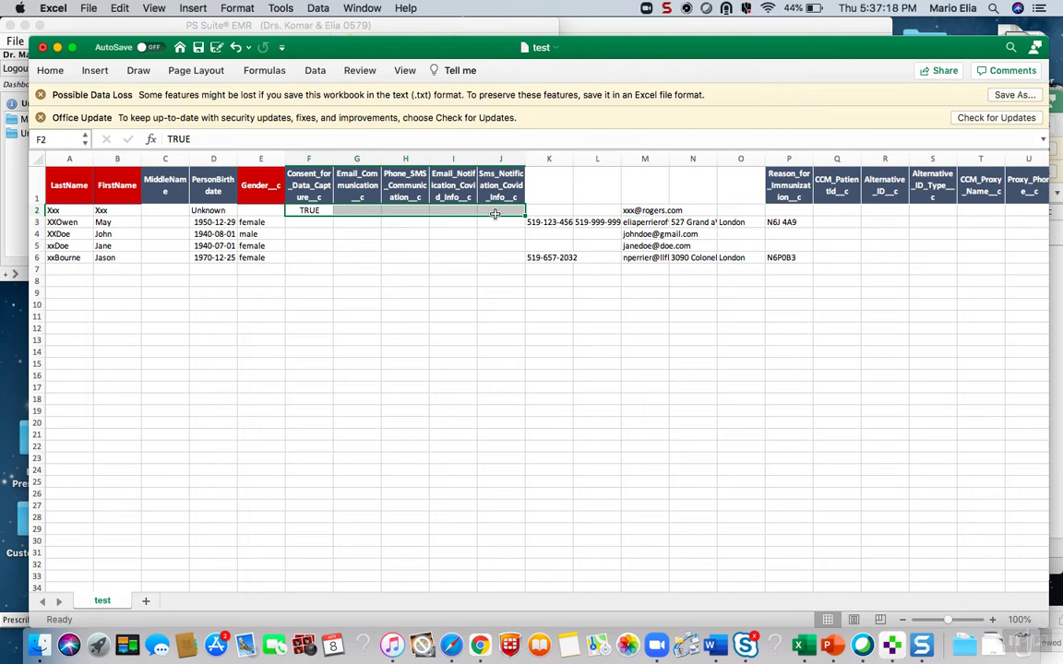
pyautogui.click(309, 212)
pyautogui.moveTo(333, 216); pyautogui.dragTo(309, 211)
pyautogui.click(501, 257)
pyautogui.moveTo(527, 222); pyautogui.dragTo(515, 267)
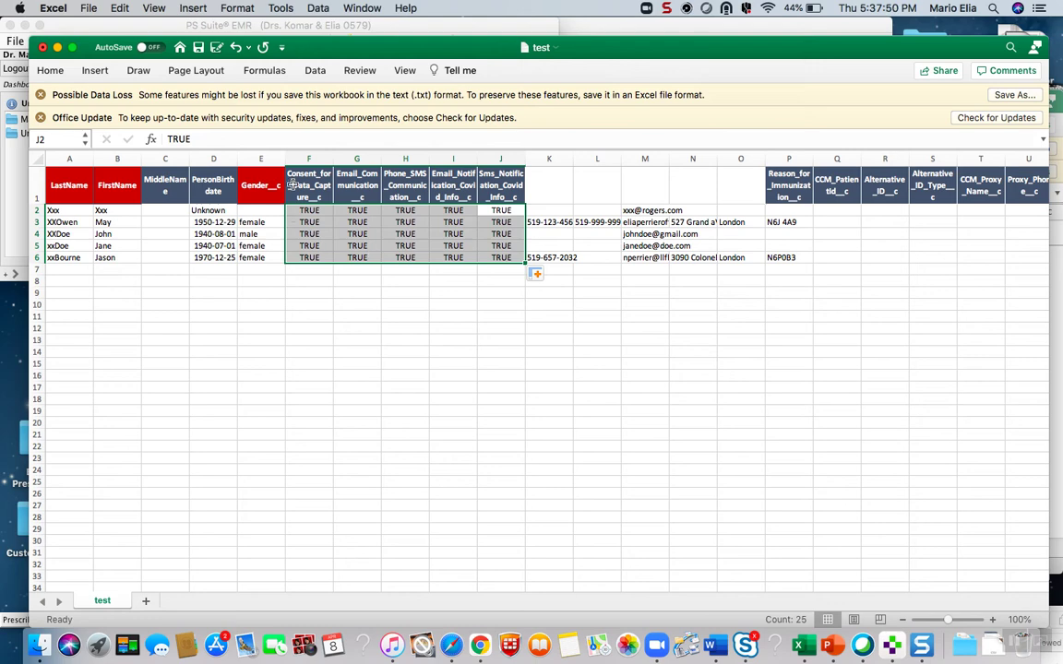
# Step: Move the Reason_for_Immunization__c header into K1, directly after the Sms_Notification_Covid_Info__c header
pyautogui.click(558, 190)
pyautogui.click(786, 183)
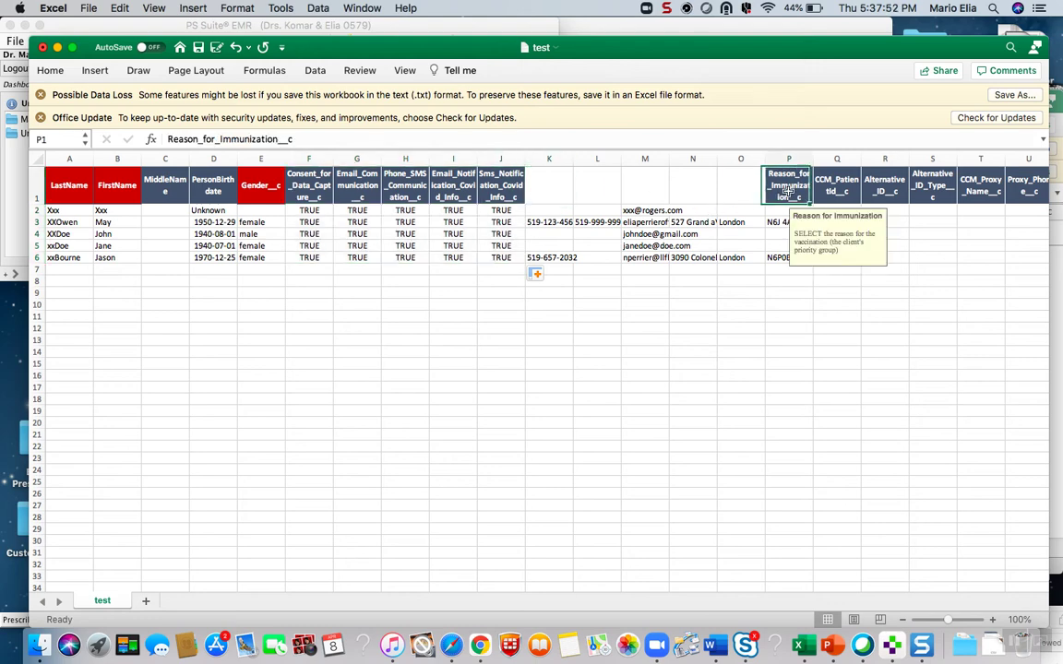
pyautogui.press('super+c')
pyautogui.click(558, 185)
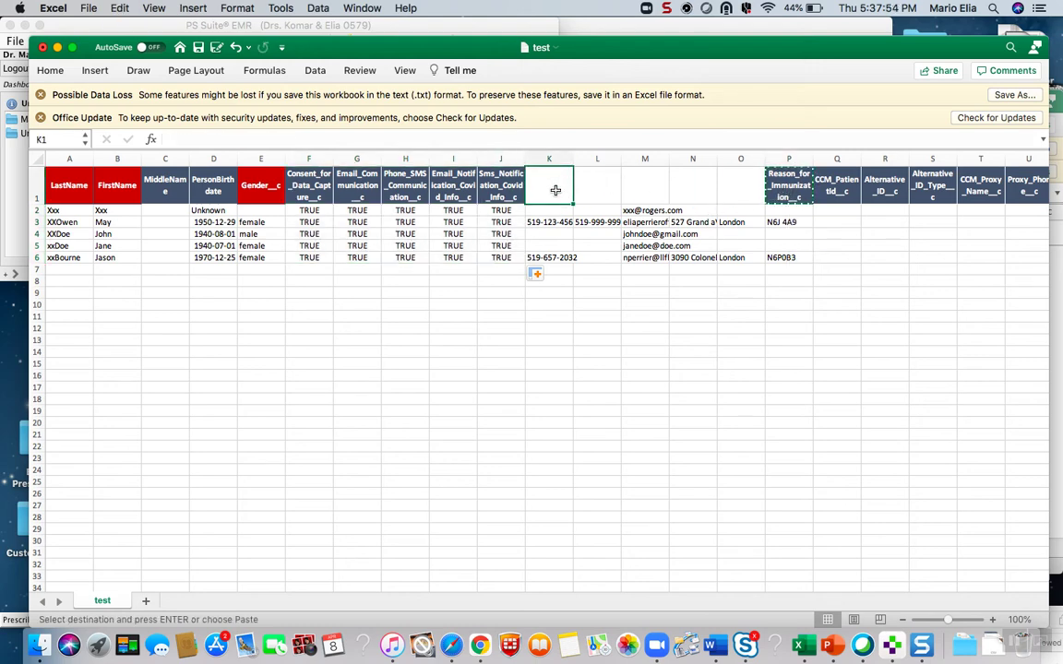
pyautogui.press('Return')
# Step: Insert a blank column before column K and move the Reason_for_Immunization__c header back into K1
pyautogui.click(556, 159)
pyautogui.rightClick(555, 159)
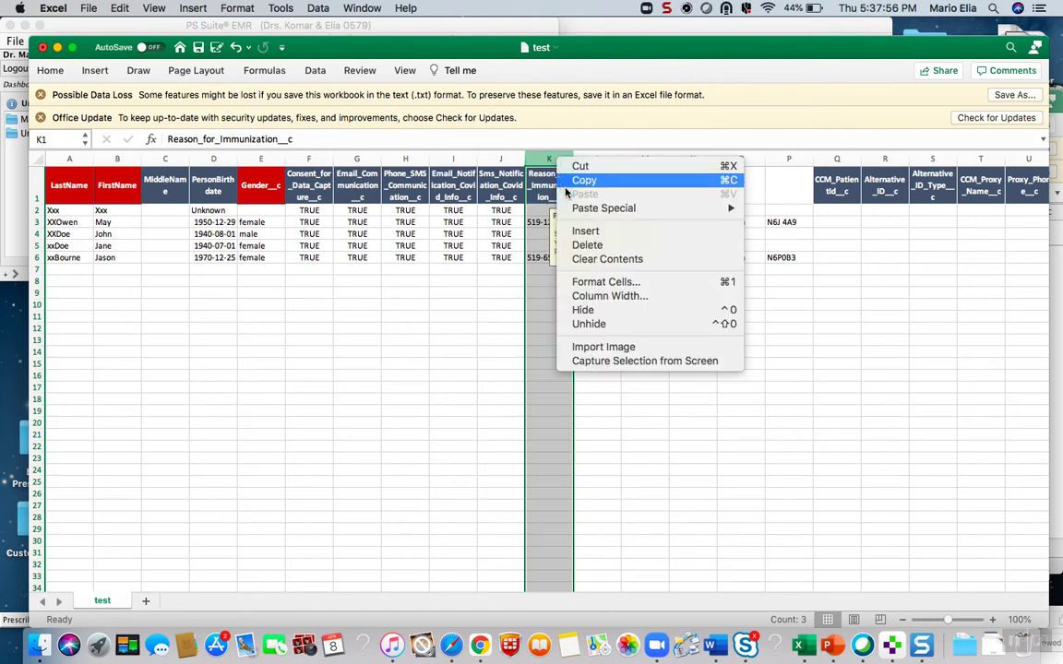
pyautogui.click(574, 232)
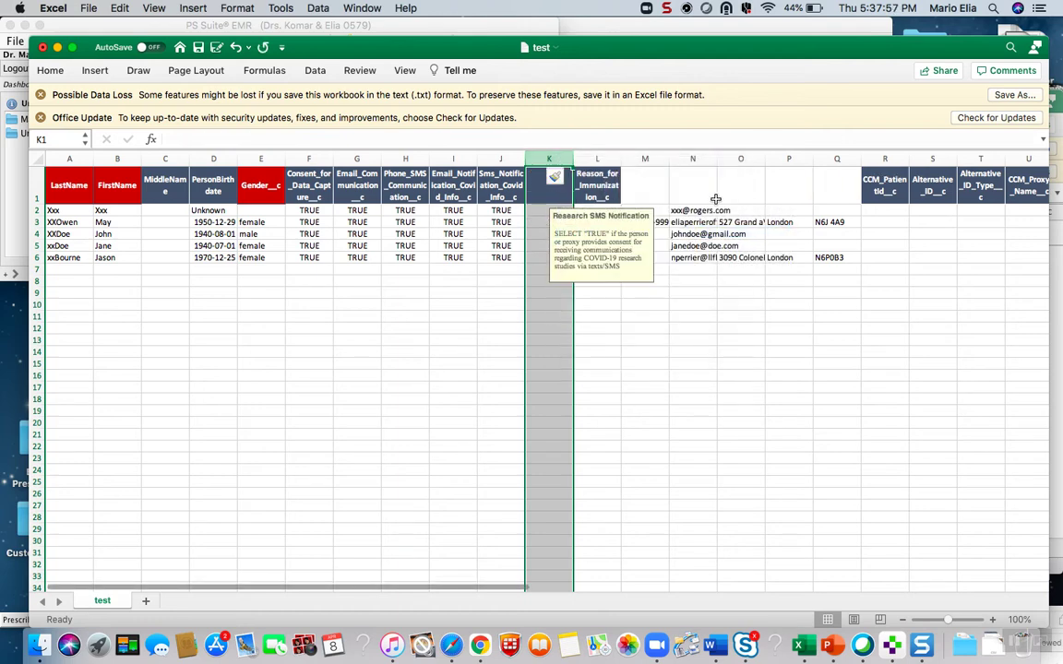
pyautogui.click(591, 189)
pyautogui.moveTo(565, 197); pyautogui.dragTo(546, 195)
# Step: Enter Age Priority Population as the immunization reason in K2 and fill it down to K6
pyautogui.click(543, 211)
pyautogui.write('Age Priority P')
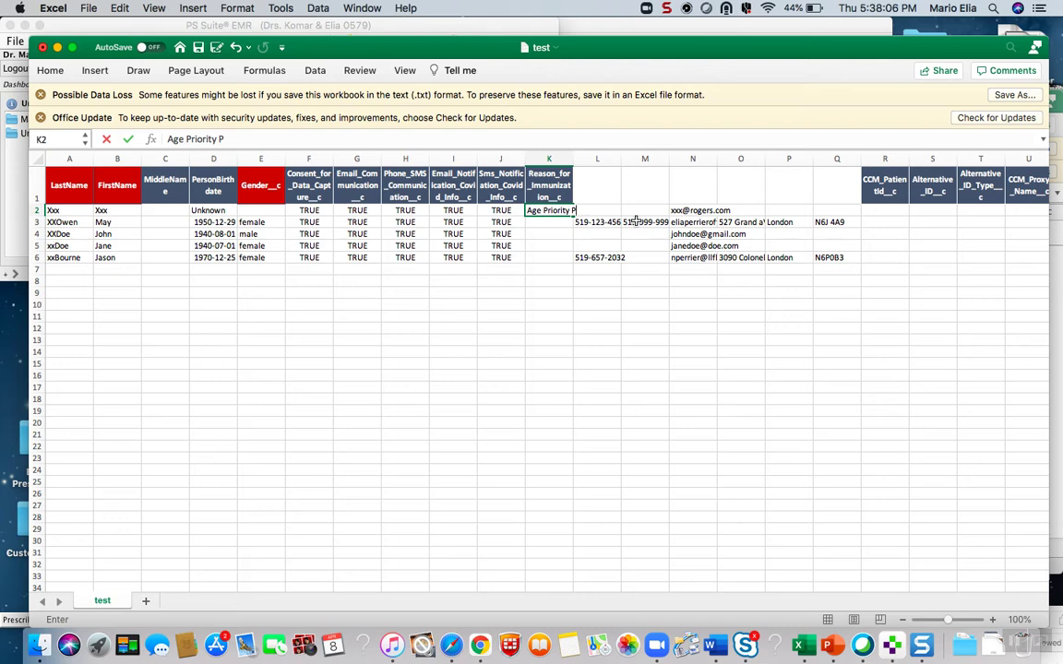
pyautogui.write('Opulation')
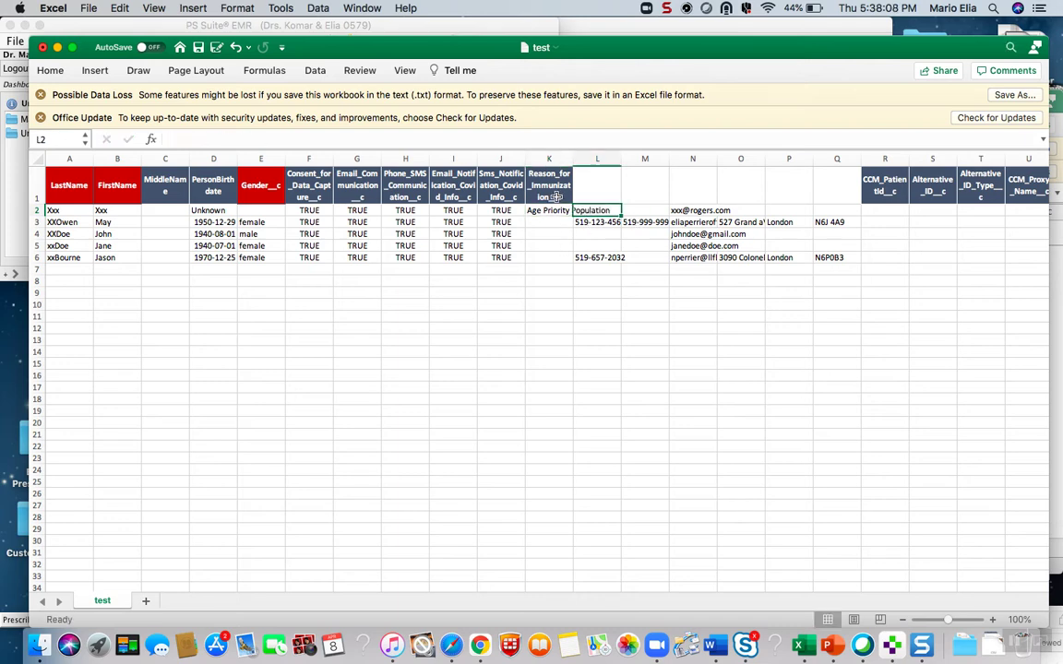
pyautogui.press('Return')
pyautogui.moveTo(571, 213); pyautogui.dragTo(564, 258)
pyautogui.click(565, 288)
# Step: Insert seven blank columns before column L, between the immunization reasons and the phone numbers
pyautogui.click(596, 186)
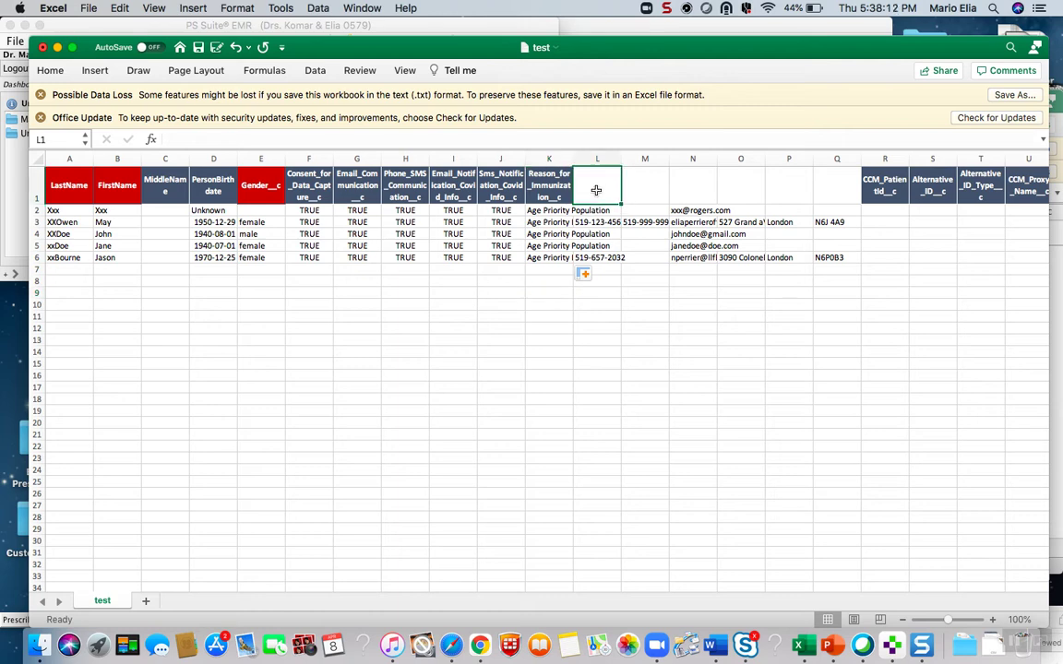
pyautogui.hscroll(5, 738, 187)
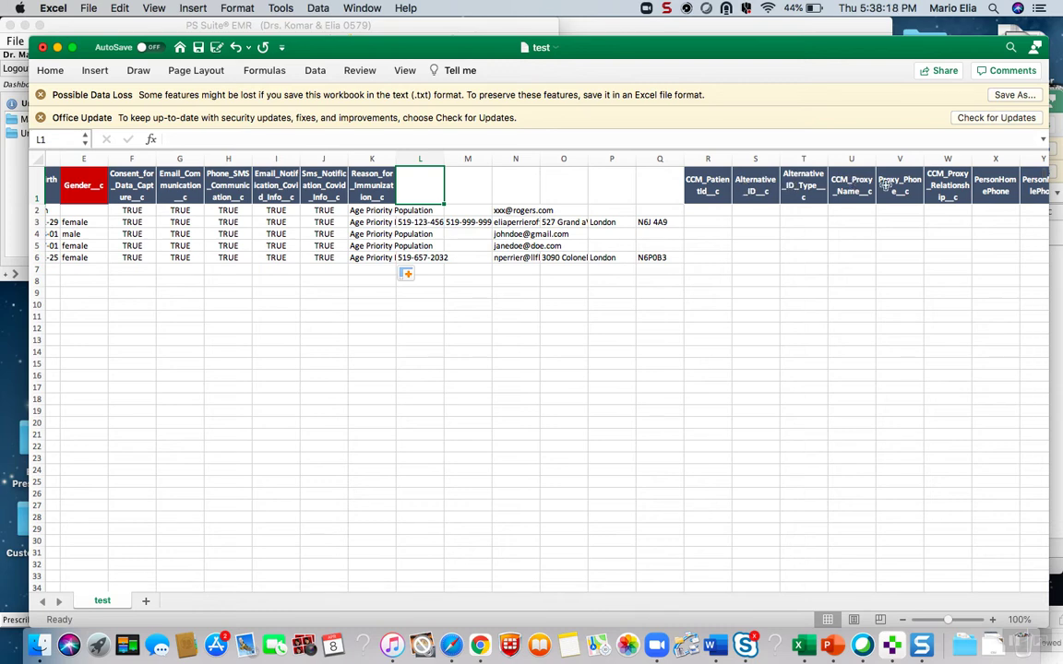
pyautogui.rightClick(416, 174)
pyautogui.press('Escape')
pyautogui.rightClick(421, 159)
pyautogui.press('Escape')
pyautogui.rightClick(415, 159)
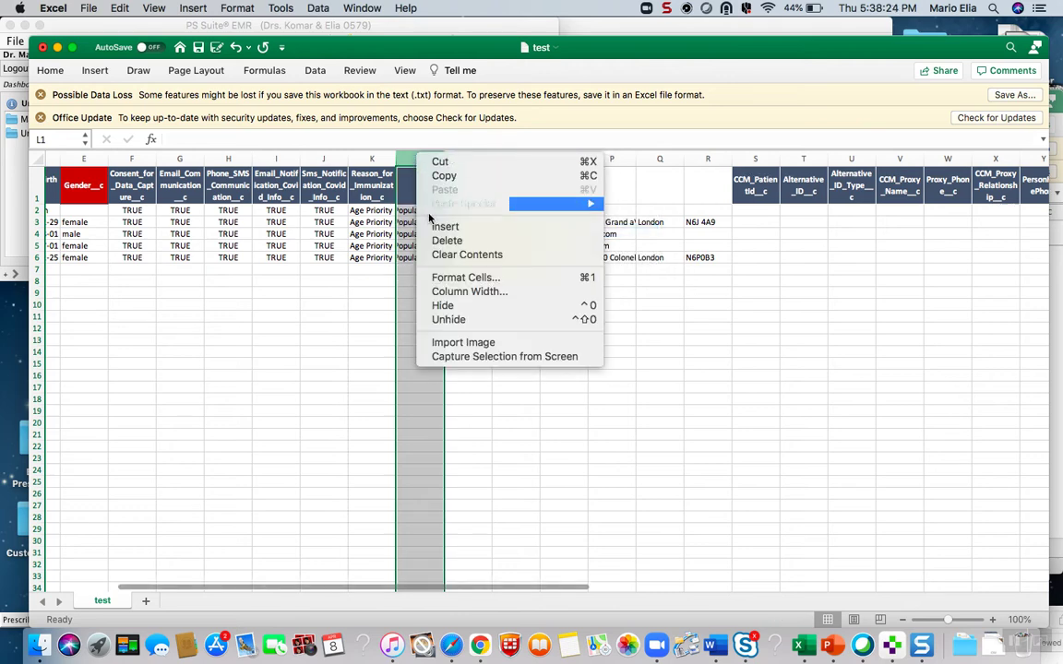
pyautogui.click(445, 226)
pyautogui.rightClick(418, 157)
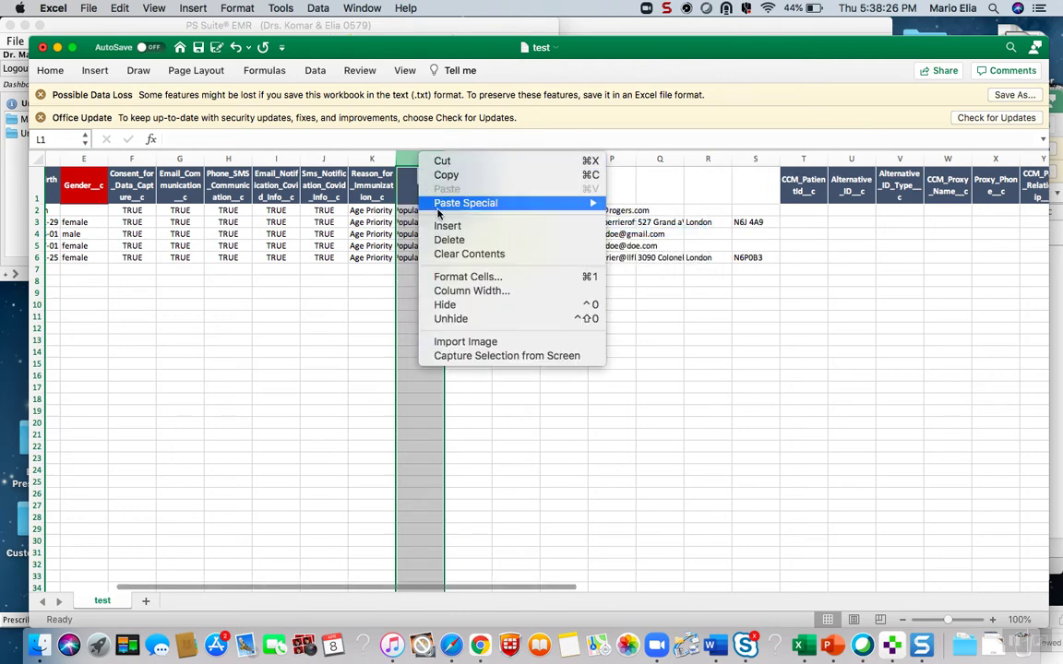
pyautogui.click(443, 226)
pyautogui.rightClick(414, 158)
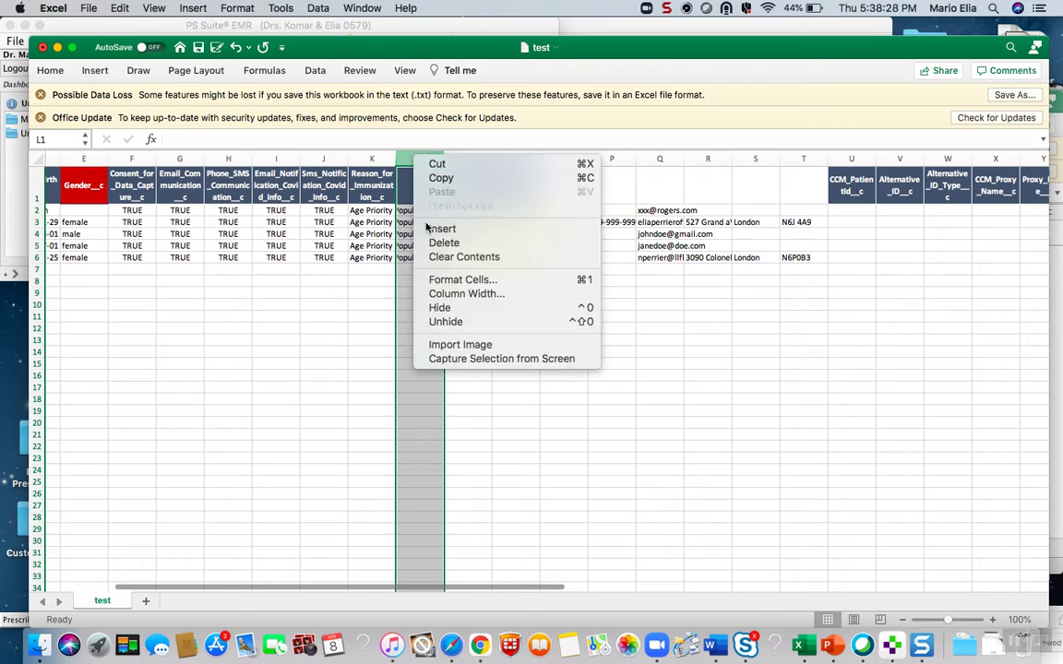
pyautogui.click(441, 227)
pyautogui.rightClick(422, 162)
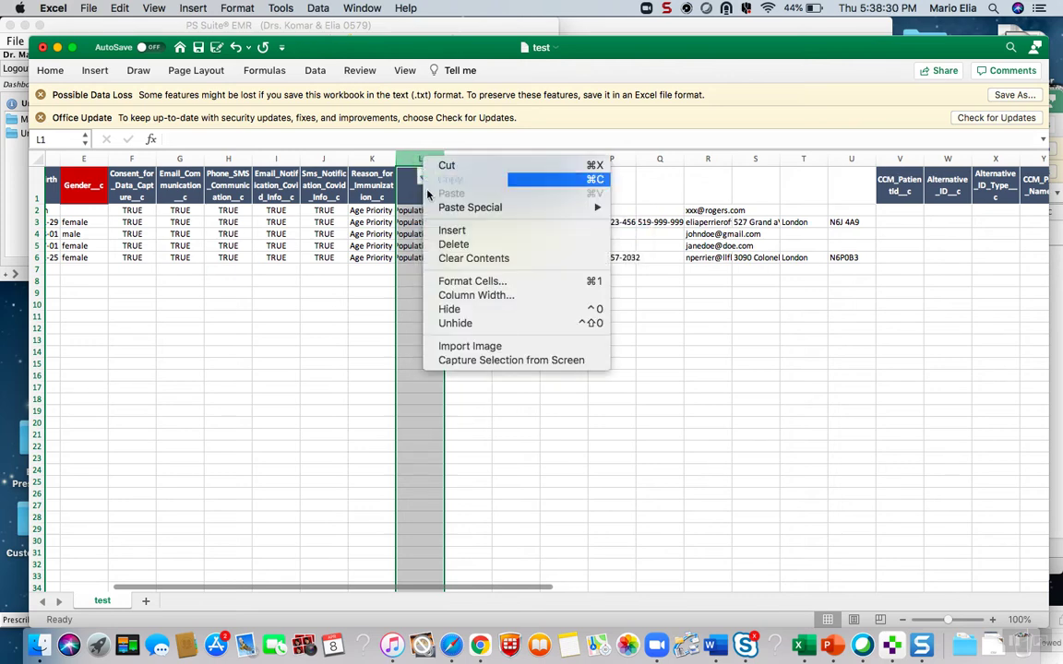
pyautogui.click(441, 229)
pyautogui.rightClick(418, 162)
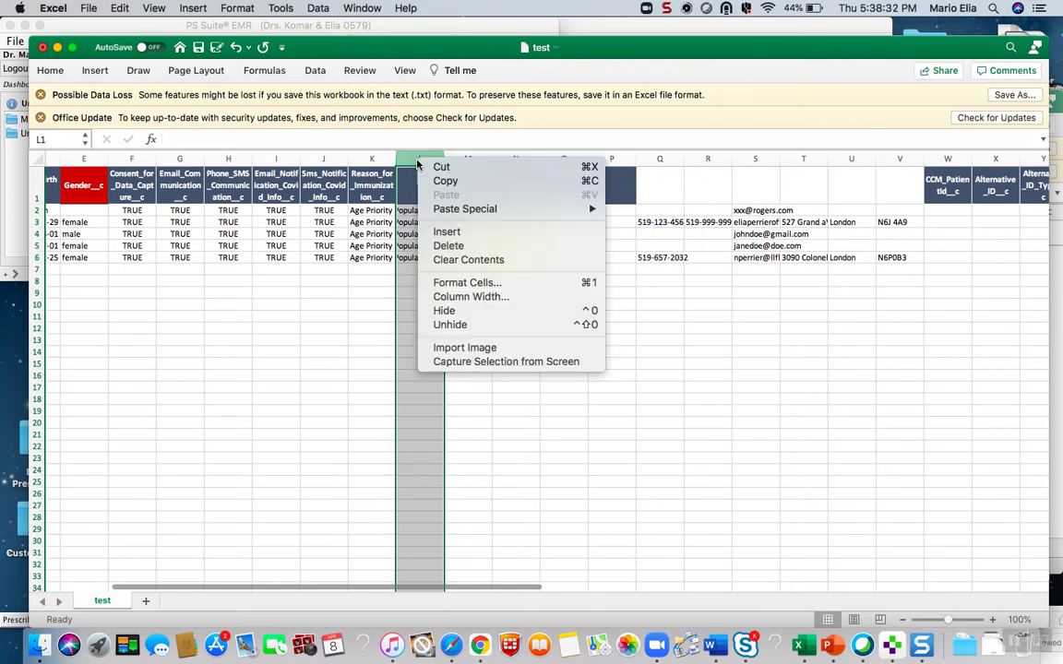
pyautogui.click(441, 230)
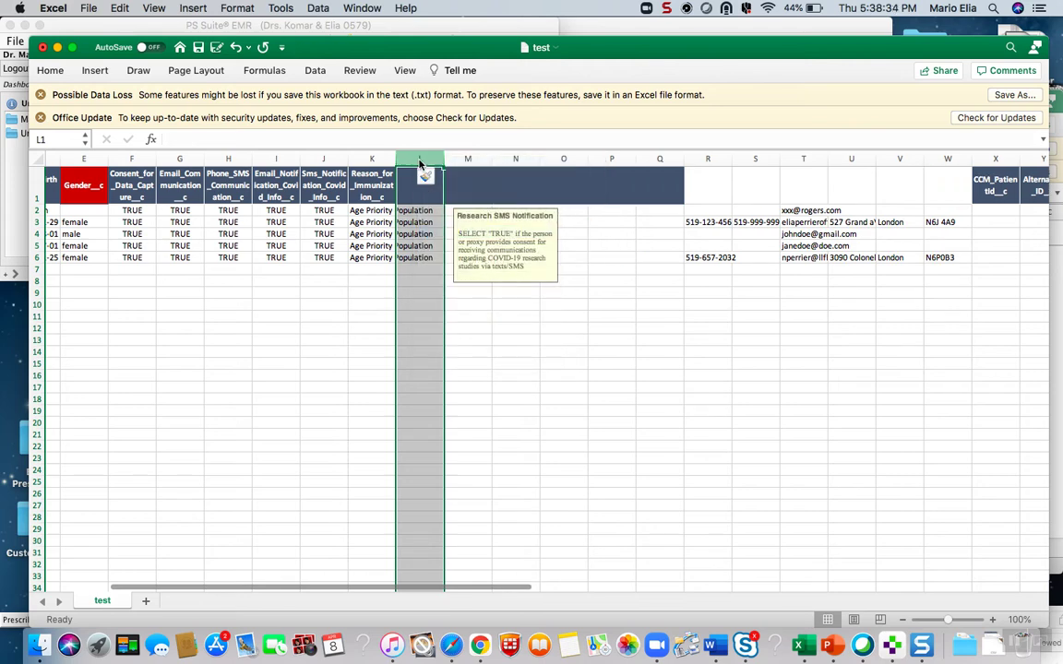
pyautogui.rightClick(423, 167)
pyautogui.click(450, 232)
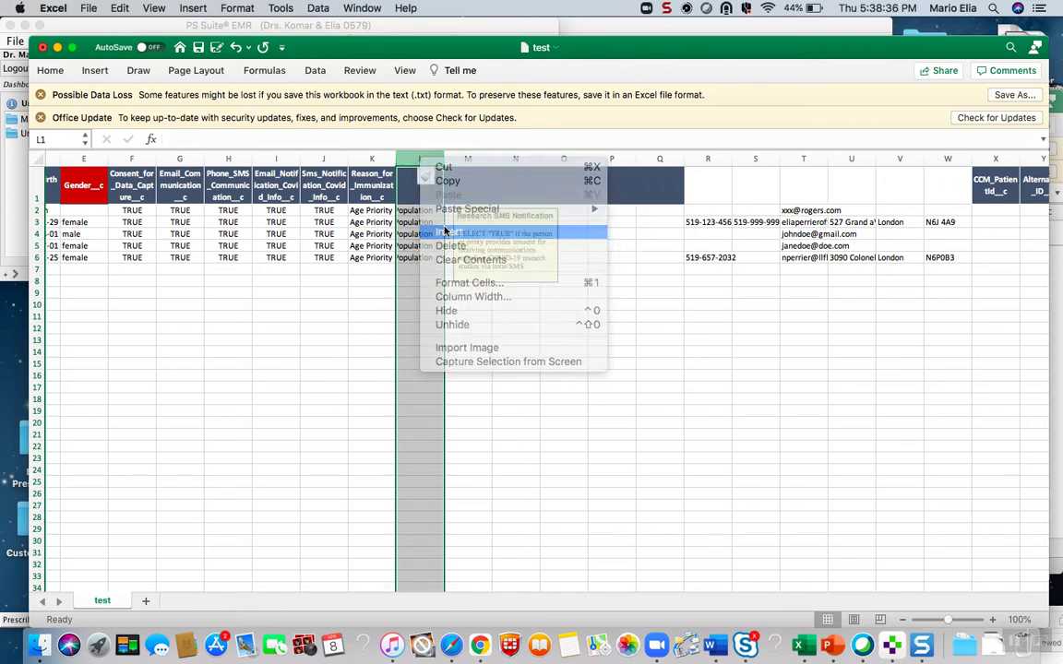
# Step: Move the six headers from CCM_PatientId__c to CCM_Proxy_Relationship__c into L1:Q1
pyautogui.hscroll(6, 739, 196)
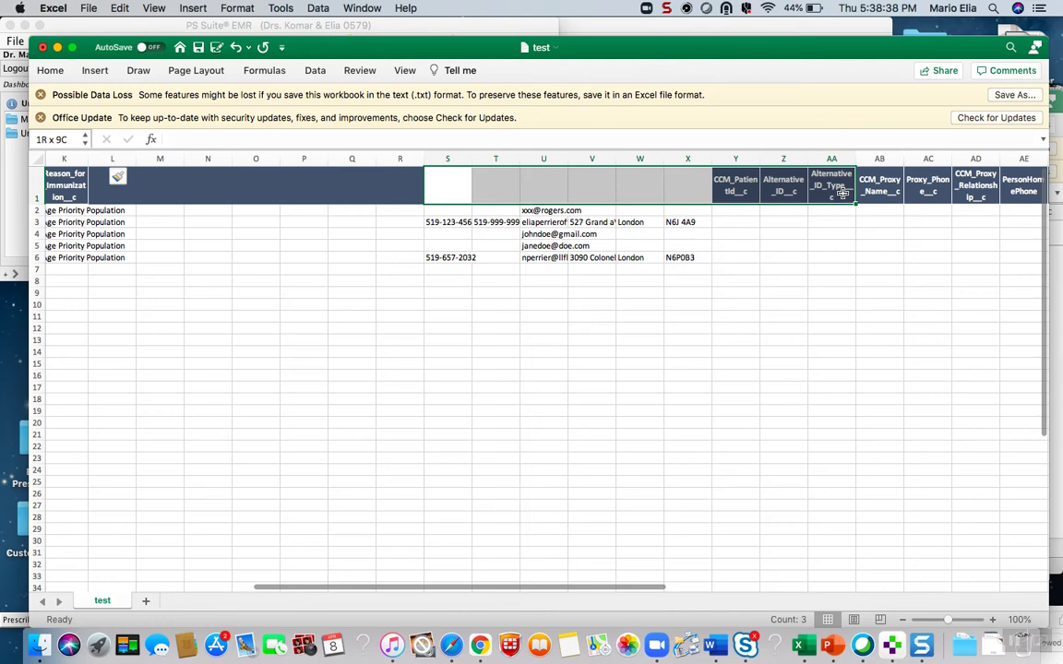
pyautogui.click(752, 184)
pyautogui.moveTo(752, 185); pyautogui.dragTo(975, 183)
pyautogui.press('super+c')
pyautogui.hscroll(-4, 235, 295)
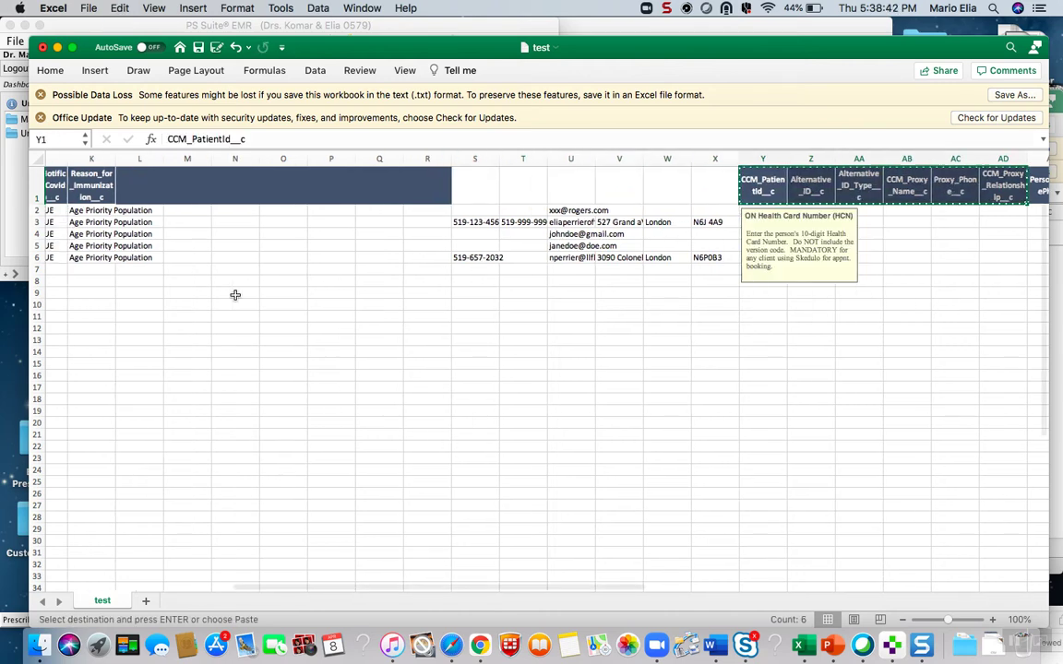
pyautogui.click(277, 188)
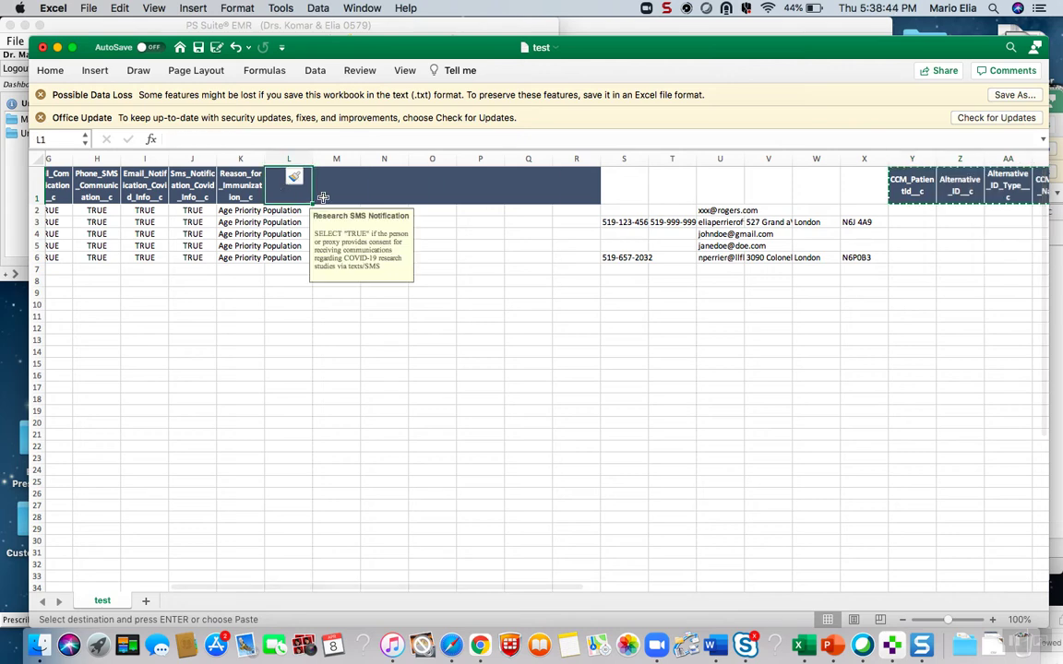
pyautogui.press('Return')
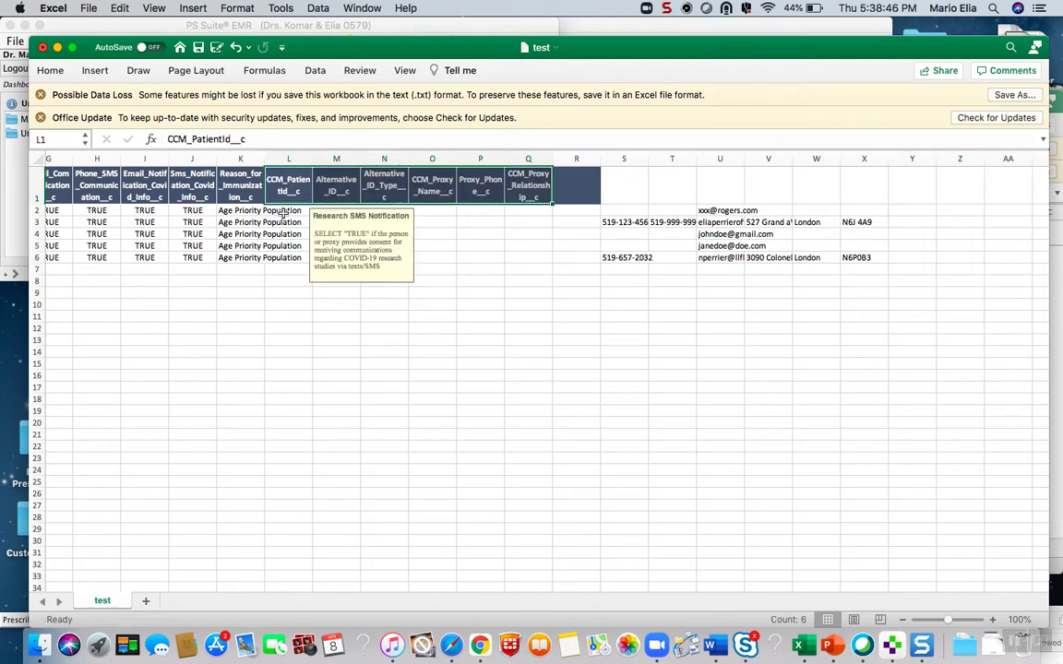
# Step: Delete the surplus blank column R and move the PersonHomePhone and PersonMobilePhone headers into R1:S1
pyautogui.hscroll(4, 520, 274)
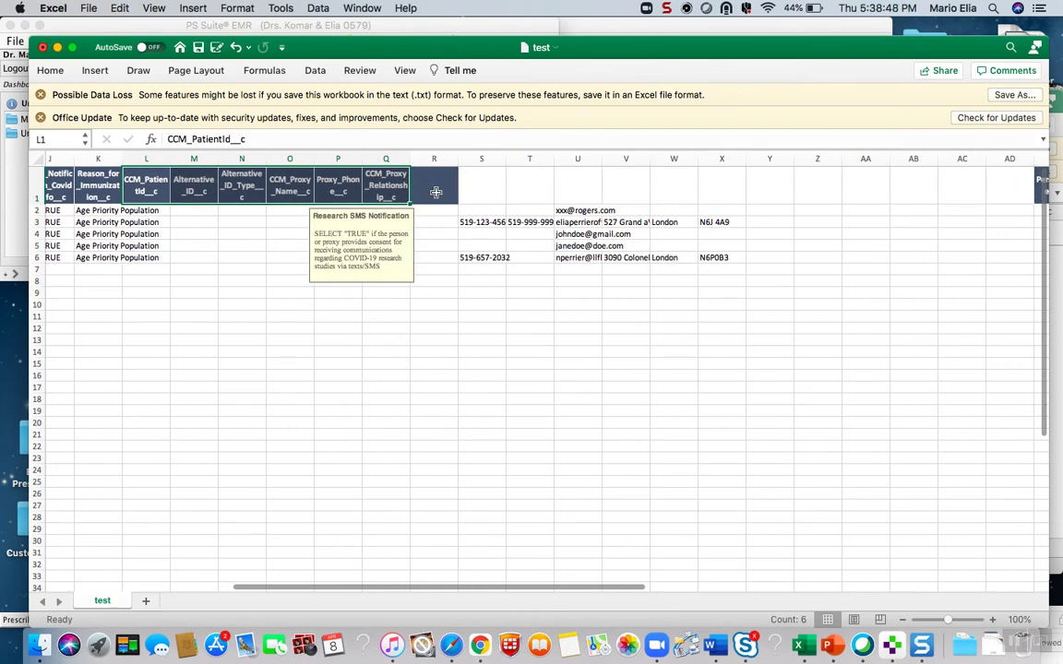
pyautogui.hscroll(2, 449, 218)
pyautogui.click(293, 184)
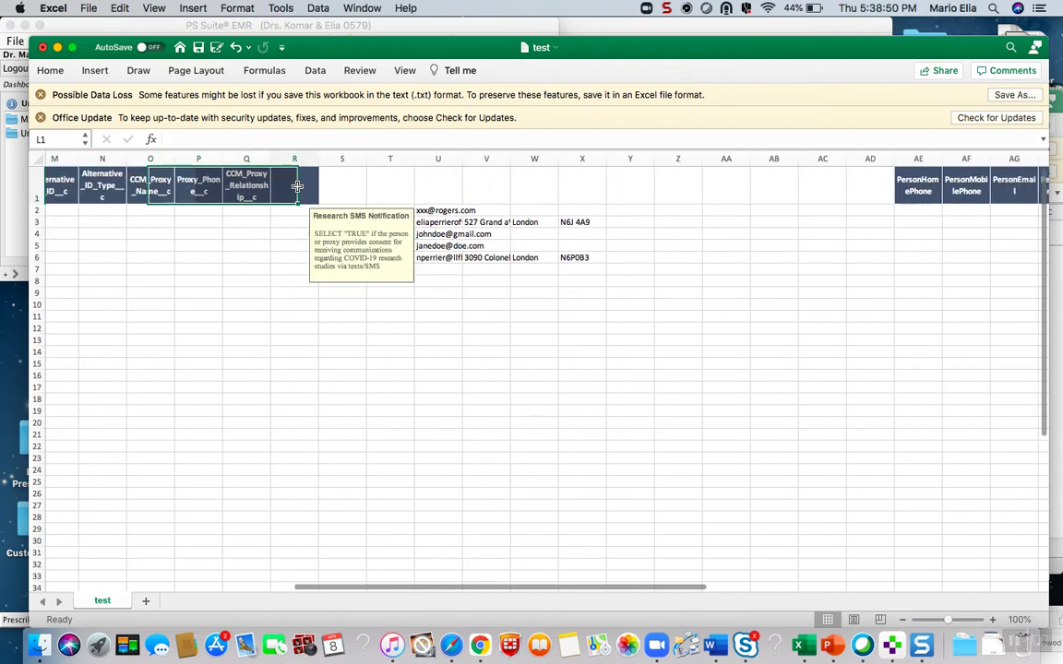
pyautogui.rightClick(297, 162)
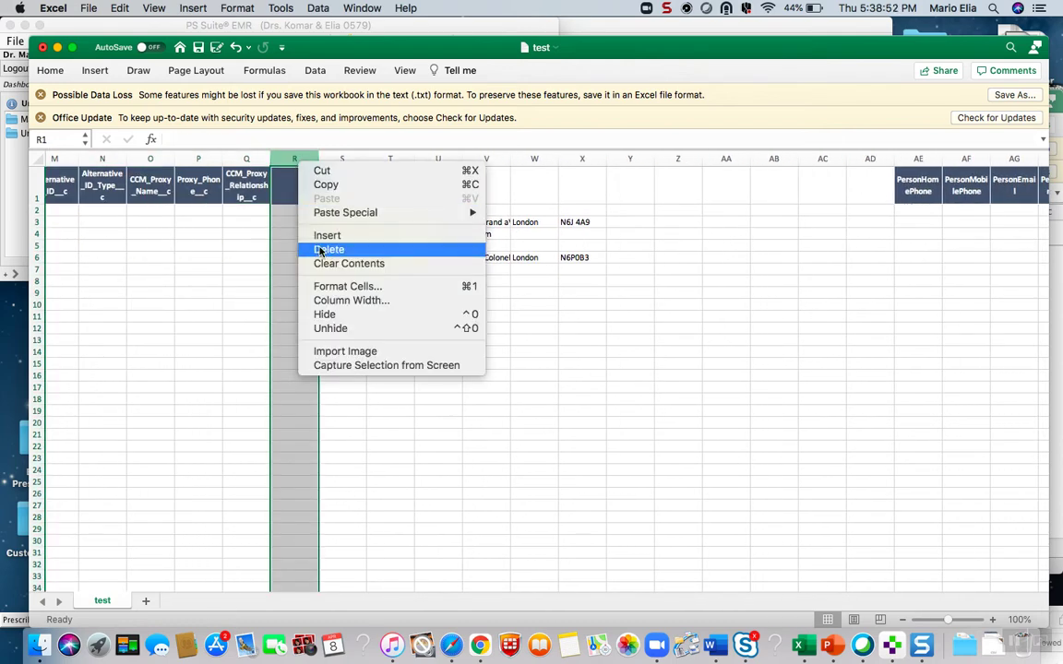
pyautogui.click(385, 244)
pyautogui.moveTo(867, 189); pyautogui.dragTo(287, 196)
# Step: Move the seven remaining headers, from PersonEmail to Organization__c, into T1:Z1 above the e-mail and address data
pyautogui.hscroll(3, 841, 201)
pyautogui.hscroll(1, 840, 200)
pyautogui.moveTo(660, 190); pyautogui.dragTo(948, 190)
pyautogui.click(771, 267)
pyautogui.hscroll(1, 773, 267)
pyautogui.hscroll(2, 772, 267)
pyautogui.moveTo(515, 190); pyautogui.dragTo(656, 190)
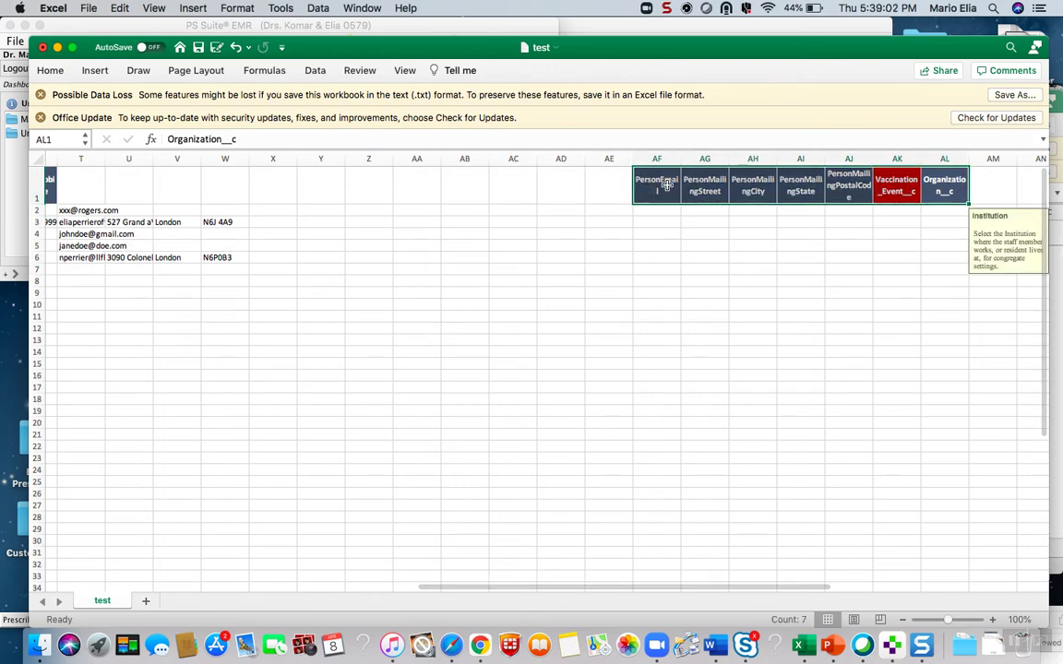
pyautogui.press('super+c')
pyautogui.hscroll(-4, 315, 197)
pyautogui.click(273, 191)
pyautogui.press('Return')
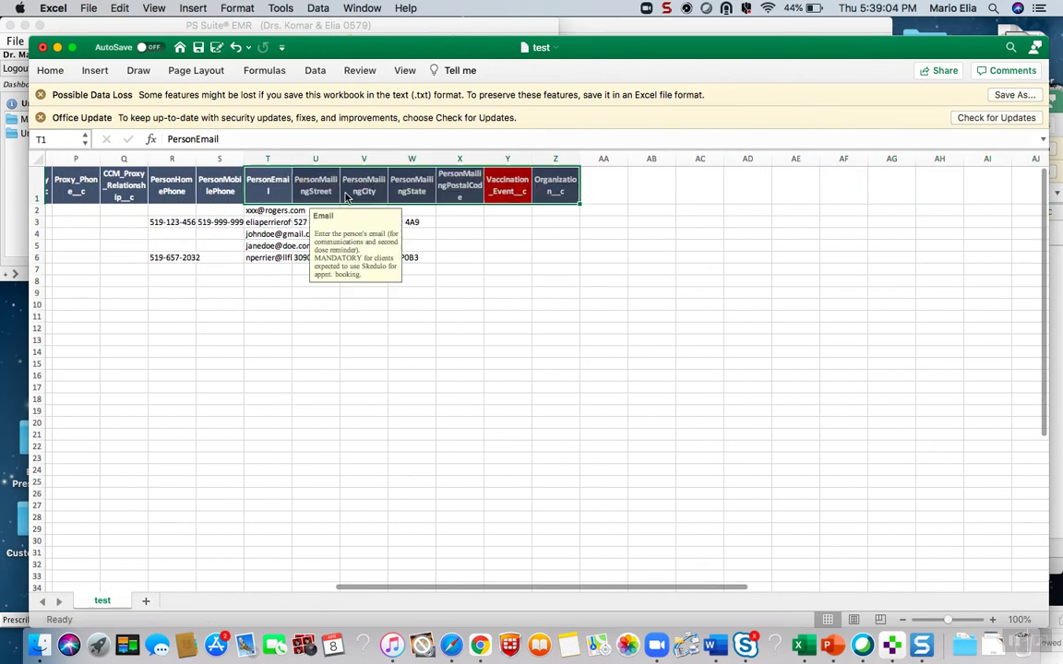
pyautogui.click(263, 221)
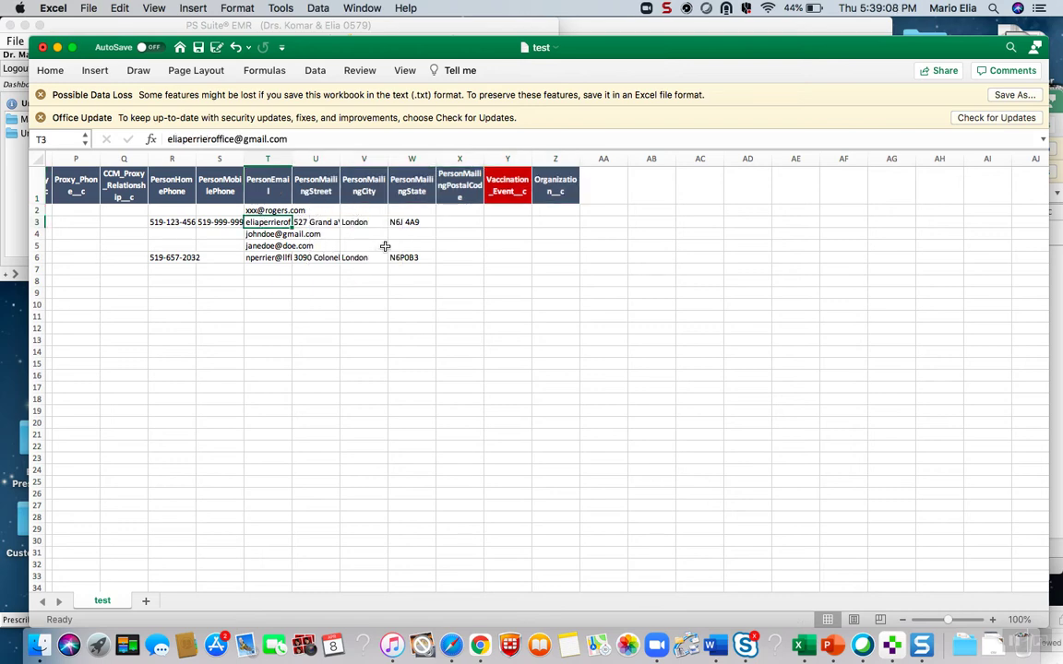
# Step: Insert a blank column before the postal codes in column W and move the PersonMailingState to Organization__c headers back into W1:Z1
pyautogui.rightClick(415, 159)
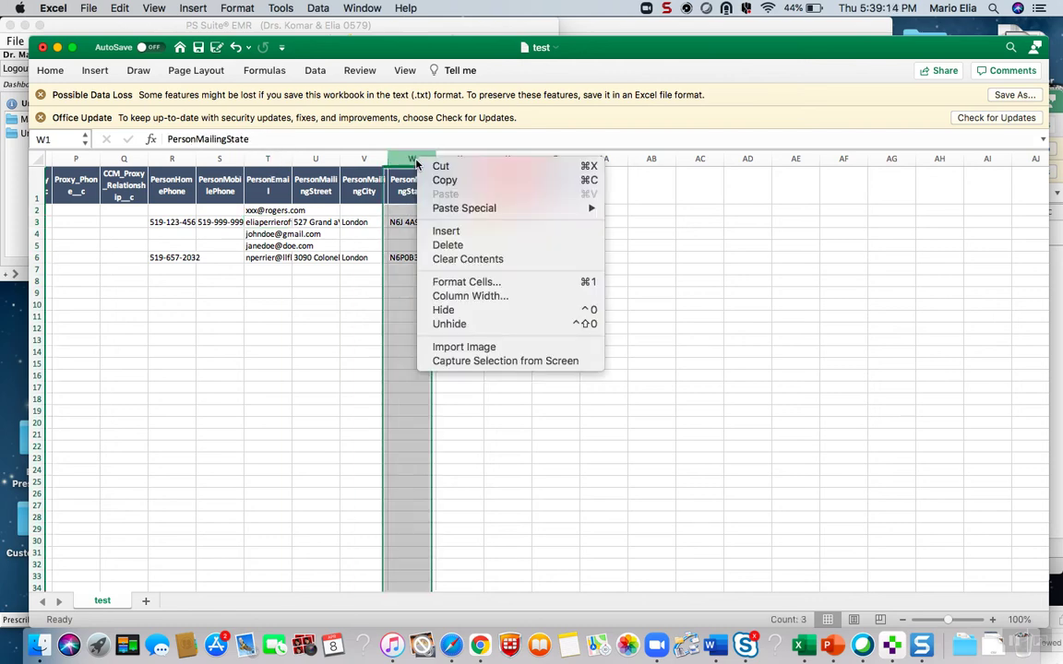
pyautogui.click(451, 228)
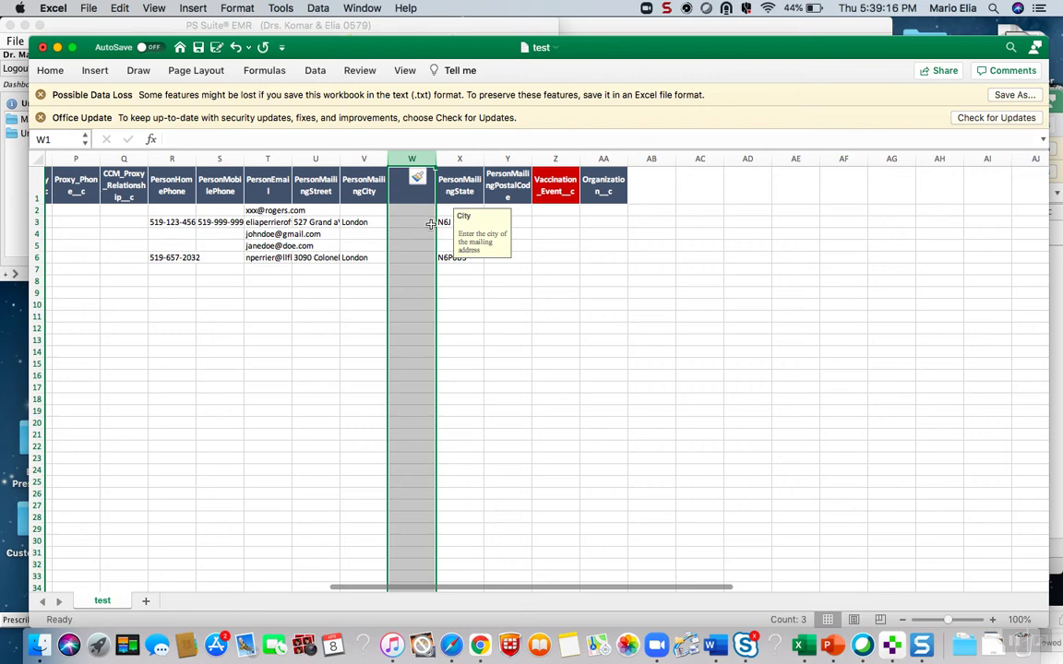
pyautogui.moveTo(467, 200); pyautogui.dragTo(603, 189)
pyautogui.press('cmd+c')
pyautogui.moveTo(438, 189); pyautogui.dragTo(413, 195)
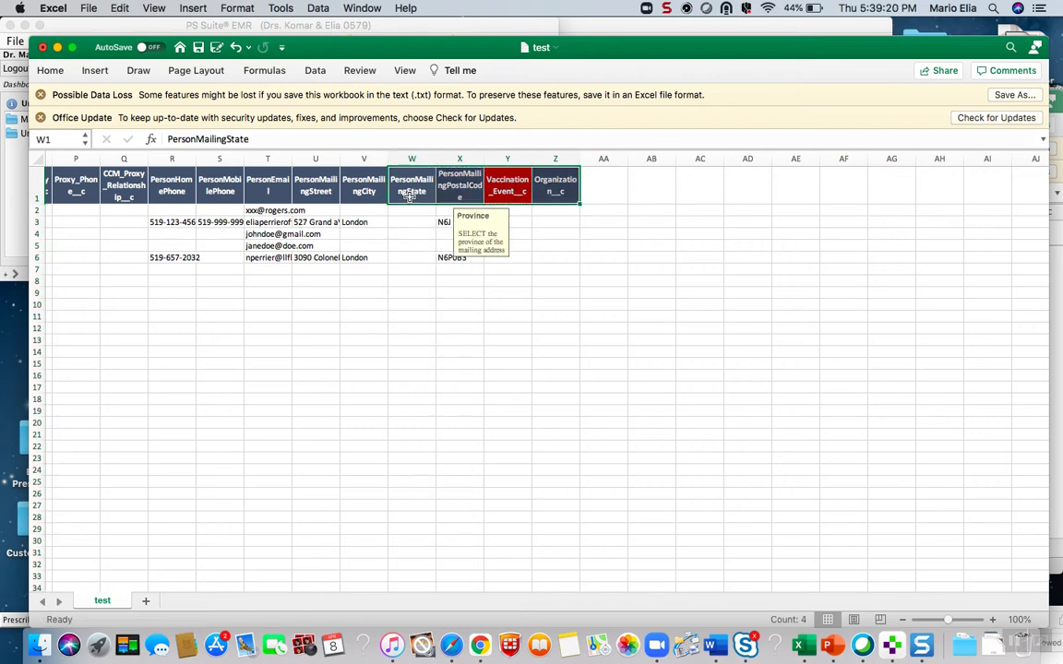
# Step: Enter ON as the PersonMailingState in W2 and fill it down to W6
pyautogui.click(417, 210)
pyautogui.scroll(-5, 414, 213)
pyautogui.write('ON')
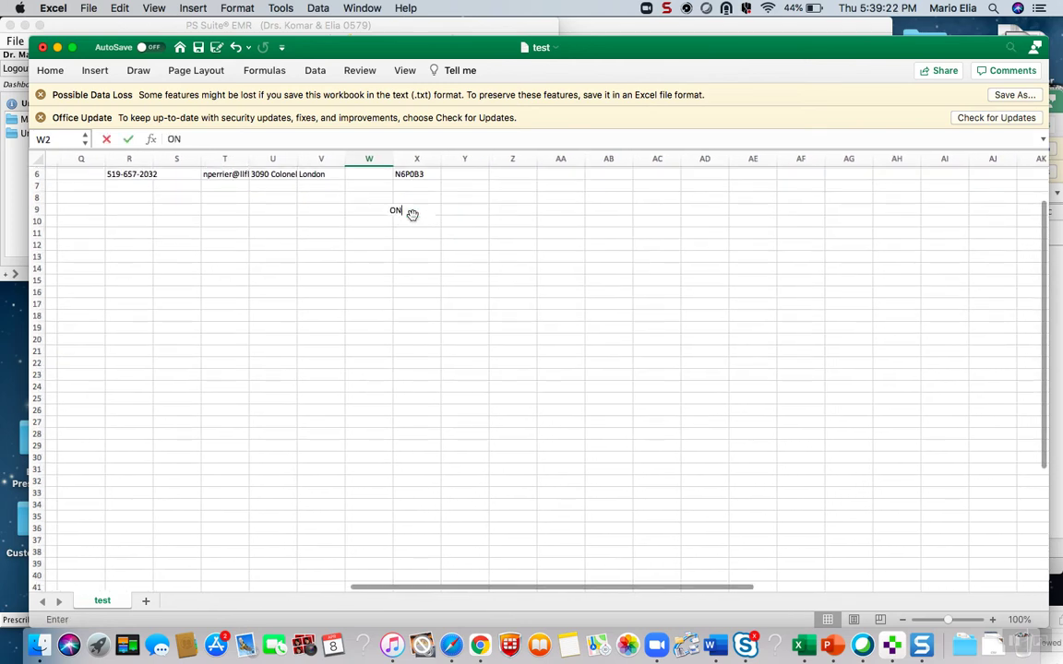
pyautogui.scroll(5, 388, 229)
pyautogui.write('ON')
pyautogui.press('BackSpace')
pyautogui.press('BackSpace')
pyautogui.click(451, 257)
pyautogui.click(478, 202)
pyautogui.click(482, 210)
pyautogui.moveTo(495, 216); pyautogui.dragTo(488, 265)
pyautogui.click(493, 288)
# Step: Review the aligned client columns from Vaccination_Event__c back to LastName, checking the data beneath each template header
pyautogui.click(569, 210)
pyautogui.hscroll(-2, 557, 253)
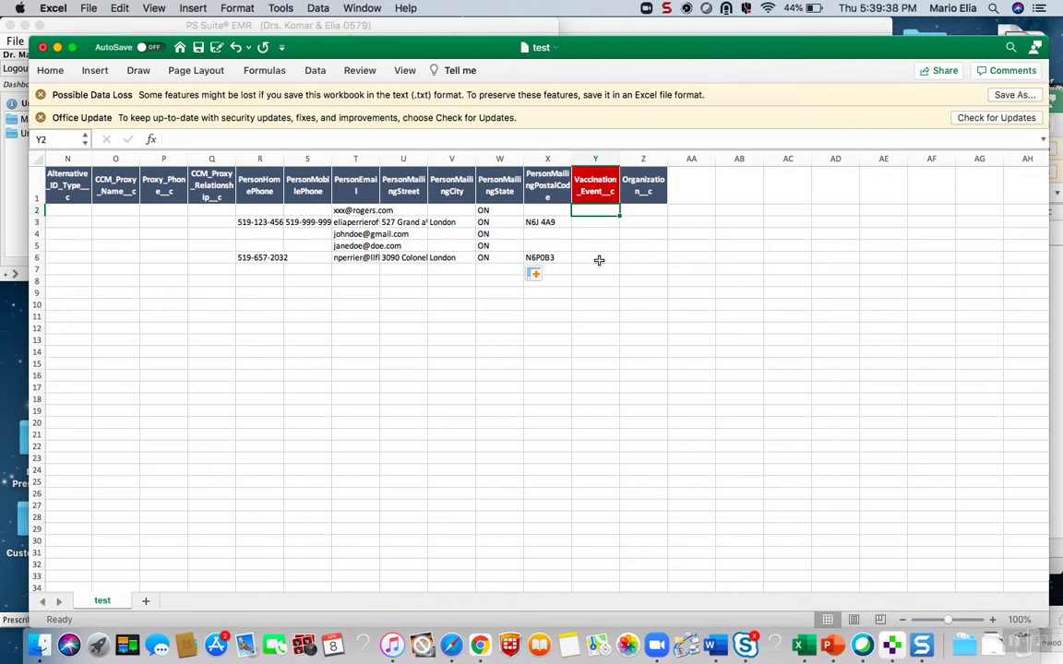
pyautogui.hscroll(-5, 598, 260)
pyautogui.hscroll(-4, 598, 261)
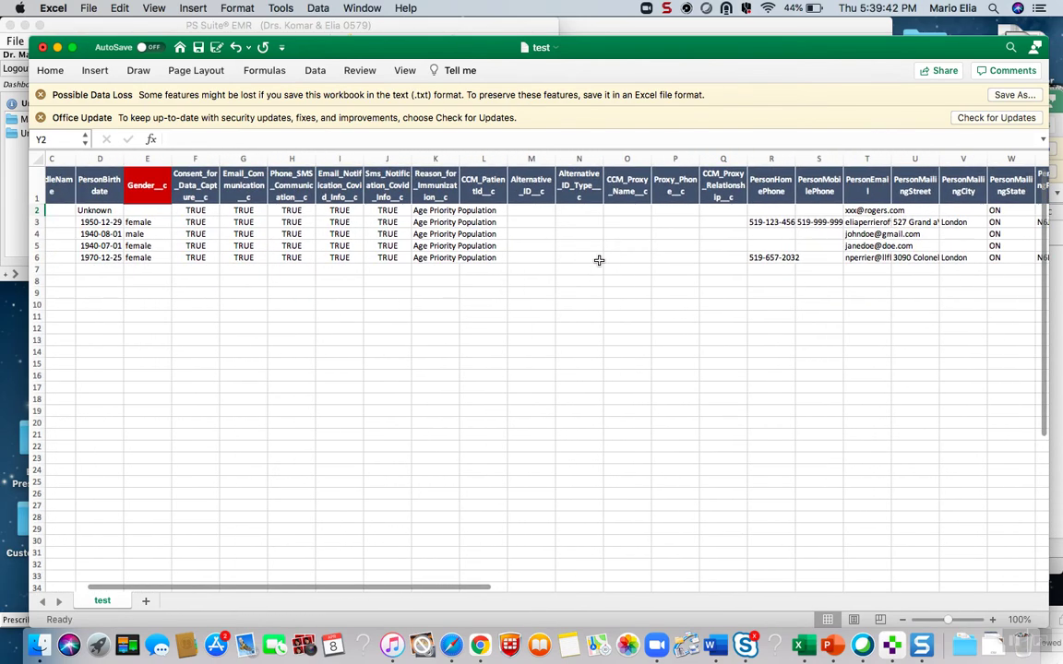
pyautogui.hscroll(-3, 598, 260)
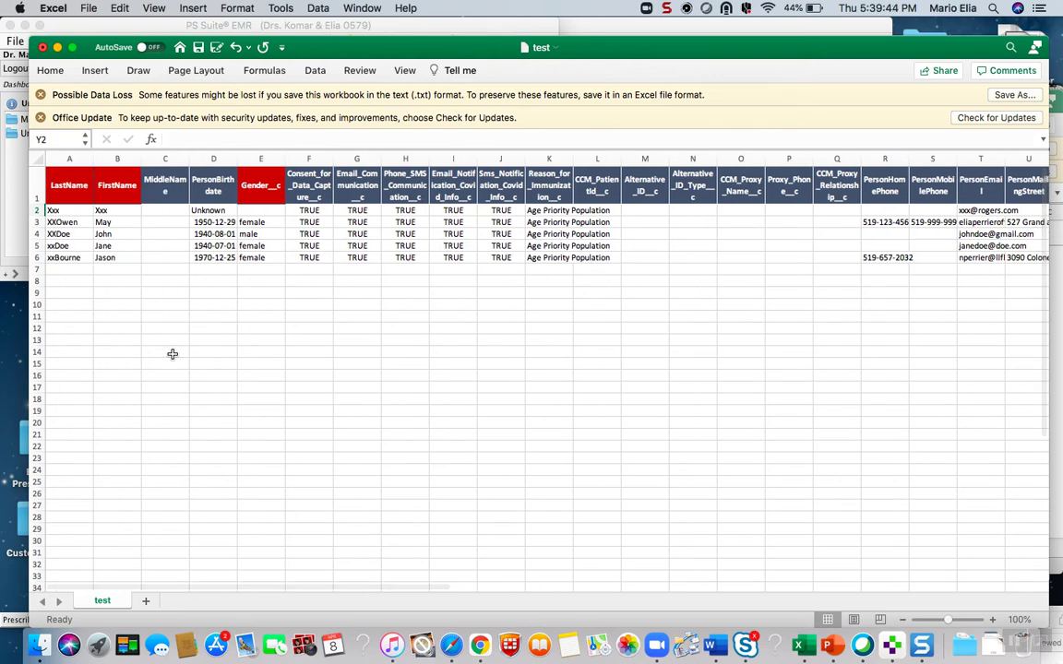
# Step: Switch to the COVaxon page in Safari and set up the new mass data load with object Client and function Client Data Insert
pyautogui.click(451, 645)
pyautogui.moveTo(588, 619); pyautogui.dragTo(596, 69)
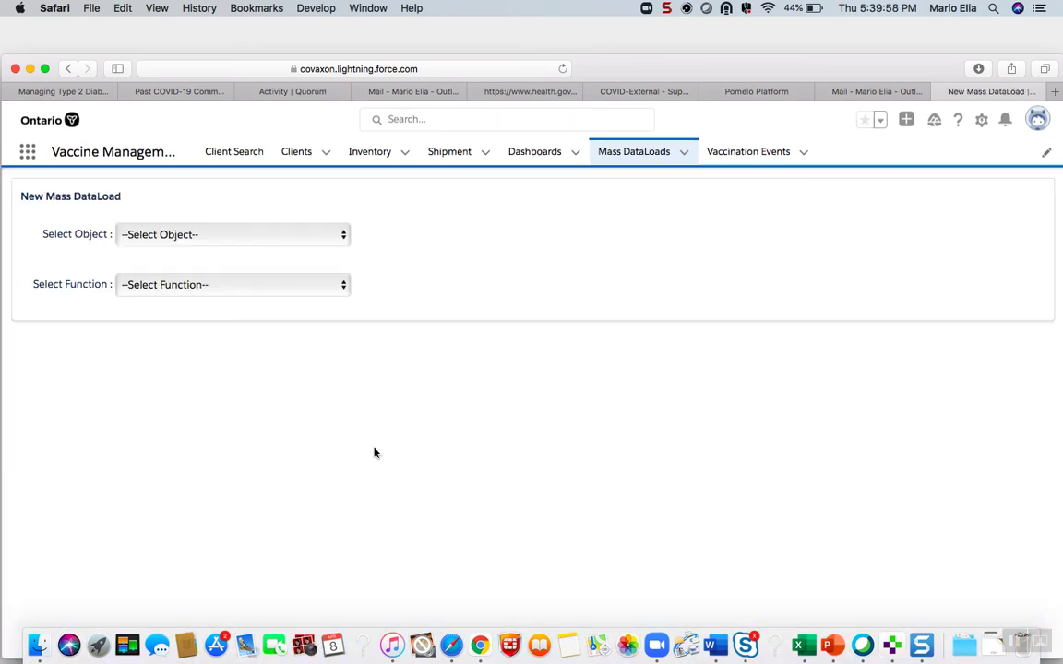
pyautogui.click(202, 233)
pyautogui.click(190, 247)
pyautogui.click(172, 286)
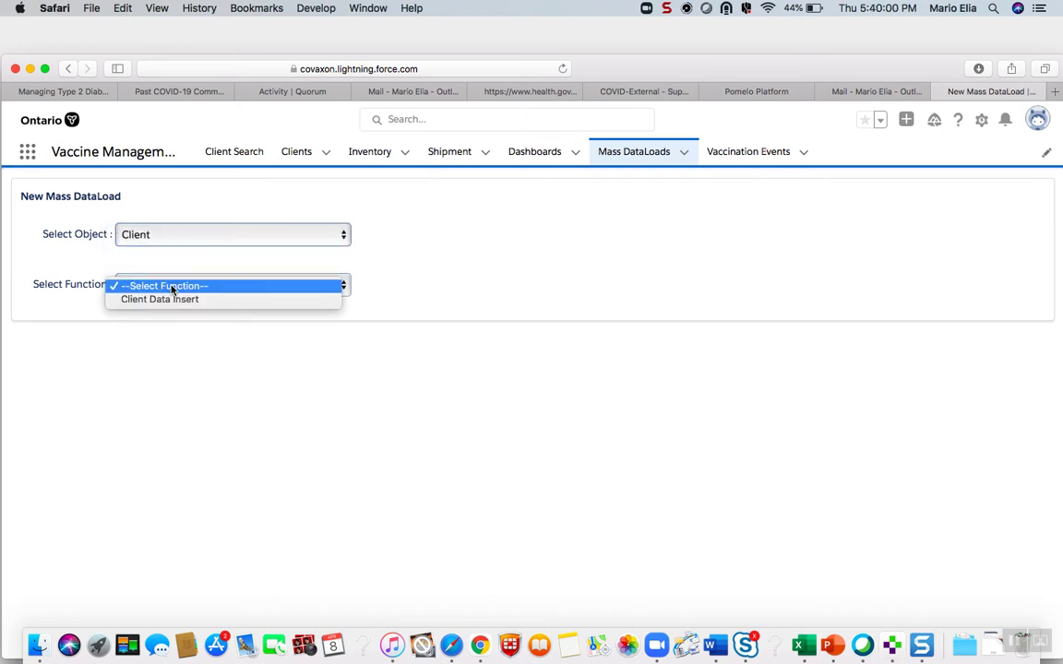
pyautogui.click(172, 300)
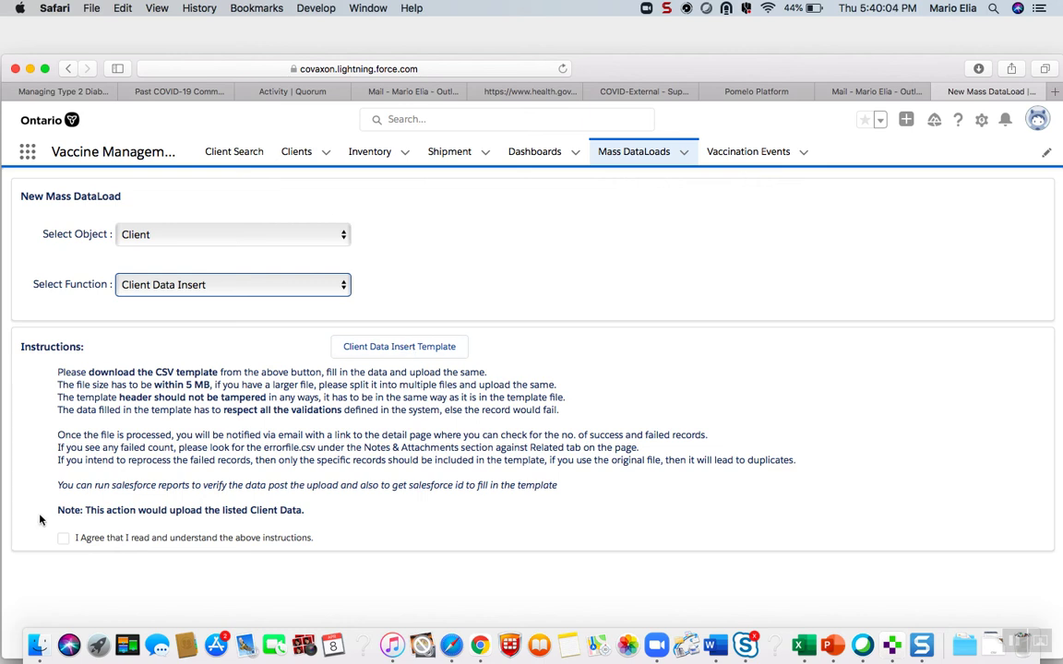
# Step: Agree to the instructions, download the Client Data Insert Template and open the CSV in Excel beside the test workbook
pyautogui.click(64, 539)
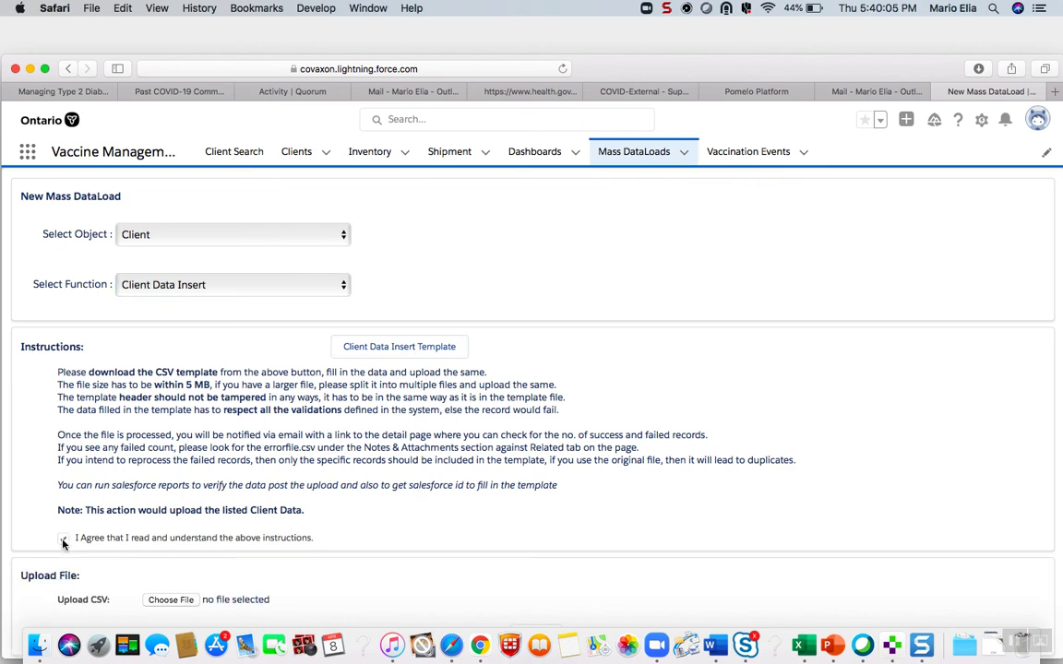
pyautogui.click(417, 349)
pyautogui.click(977, 70)
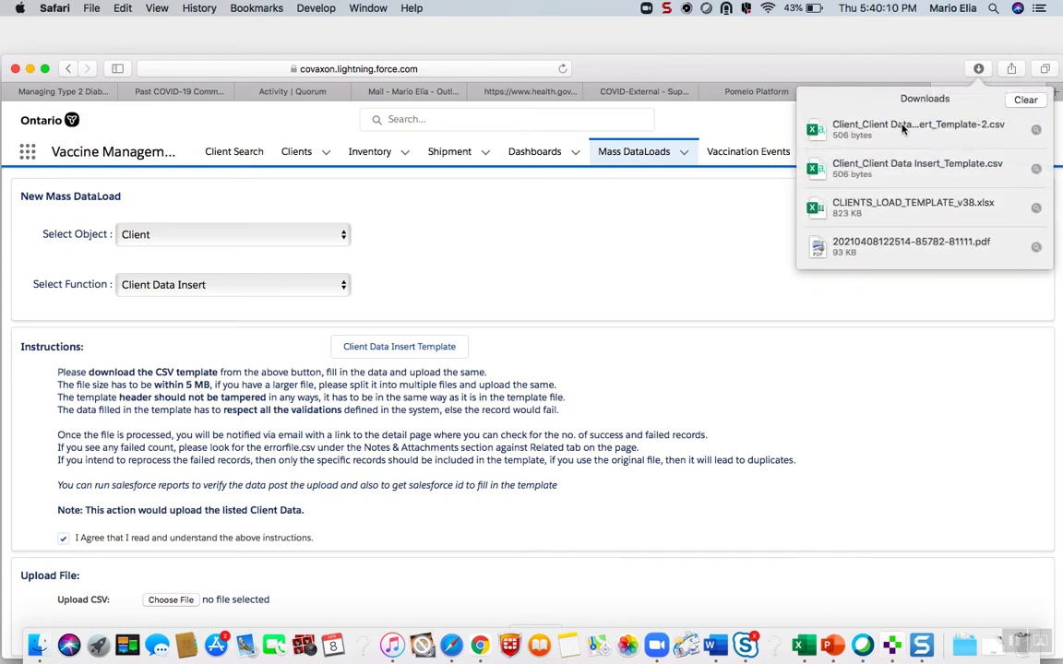
pyautogui.doubleClick(902, 129)
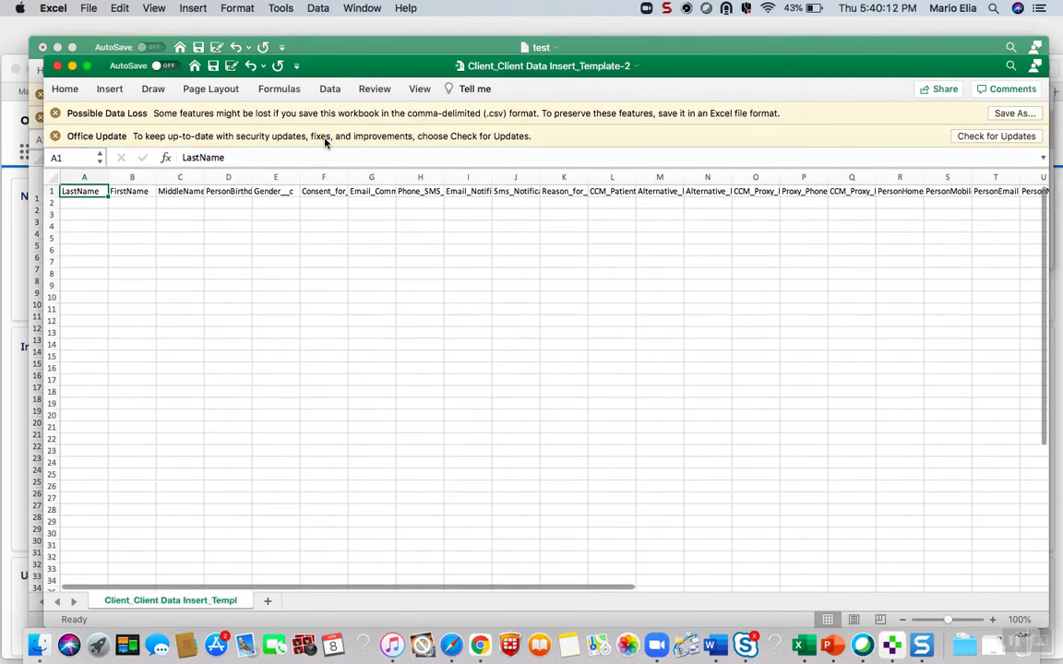
pyautogui.moveTo(333, 70); pyautogui.dragTo(505, 53)
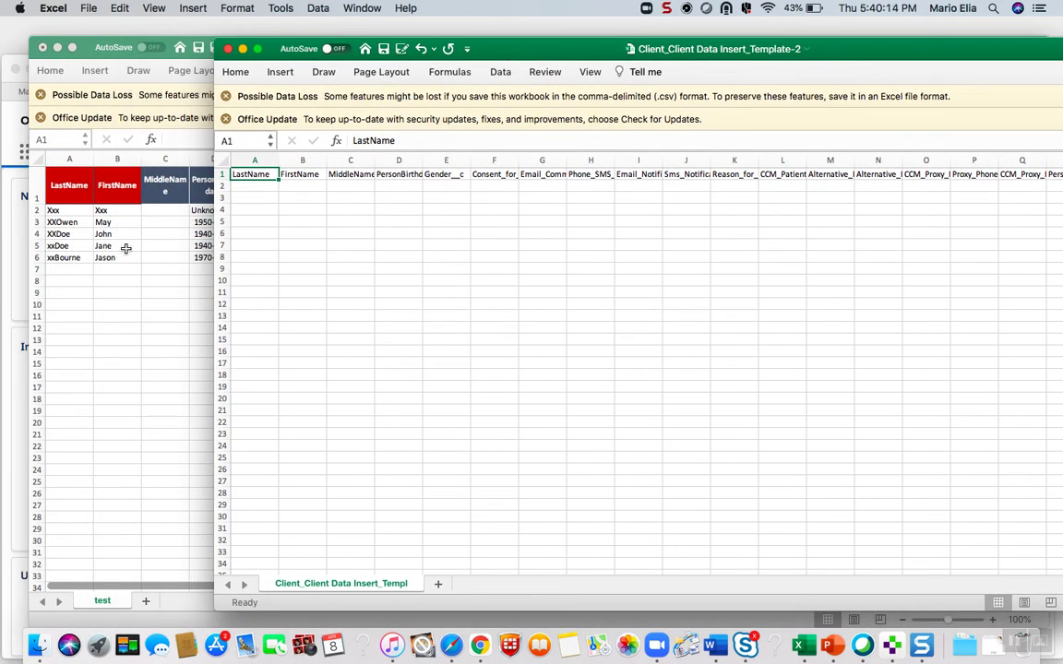
# Step: Copy the patient record in row 3 of the test workbook into row 2 of Client_Client Data Insert_Template-2
pyautogui.click(71, 222)
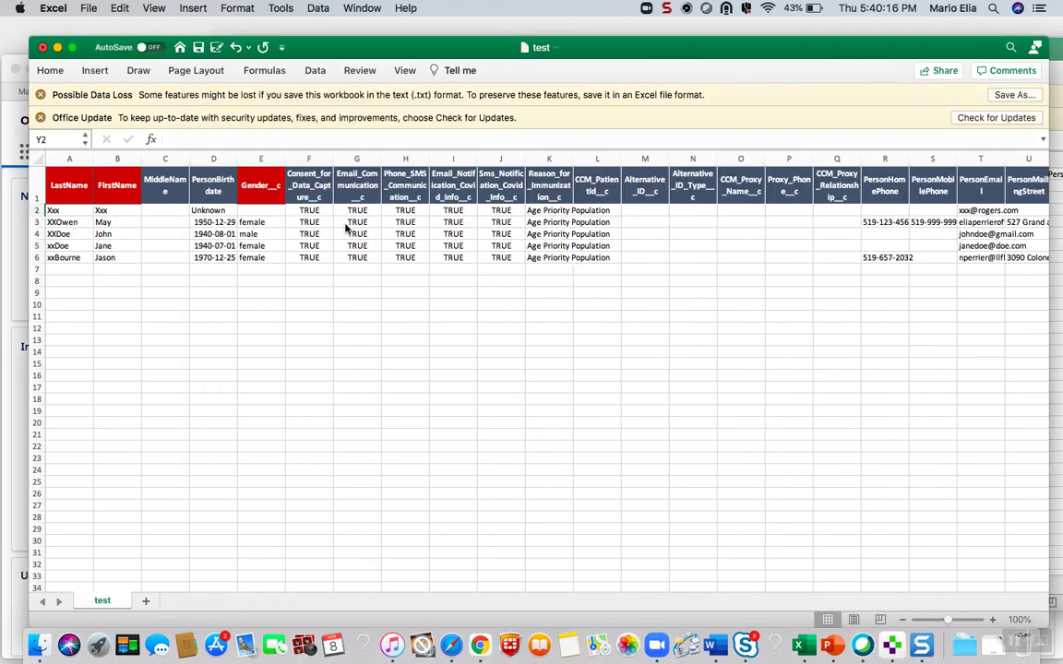
pyautogui.moveTo(64, 222); pyautogui.dragTo(930, 222)
pyautogui.press('super+c')
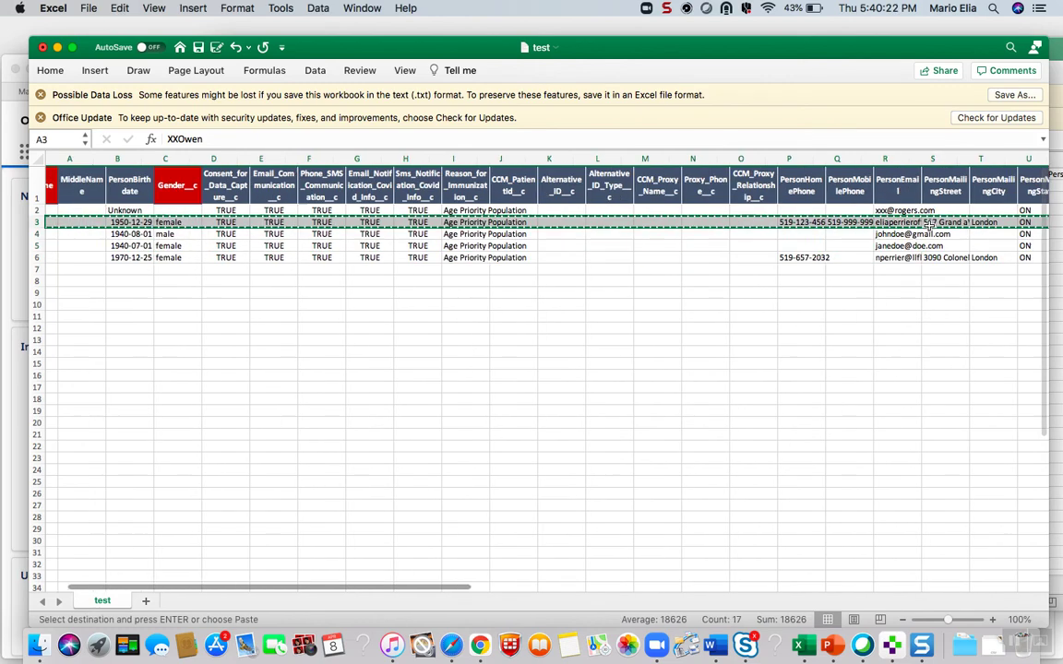
pyautogui.moveTo(743, 47); pyautogui.dragTo(771, 185)
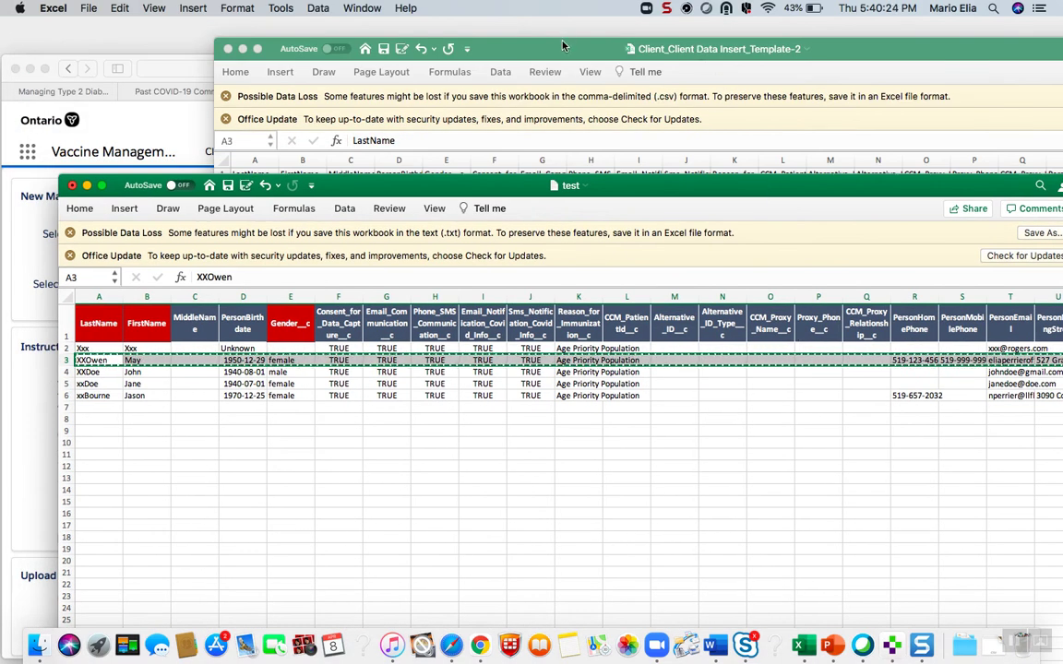
pyautogui.click(506, 40)
pyautogui.click(240, 188)
pyautogui.press('super+v')
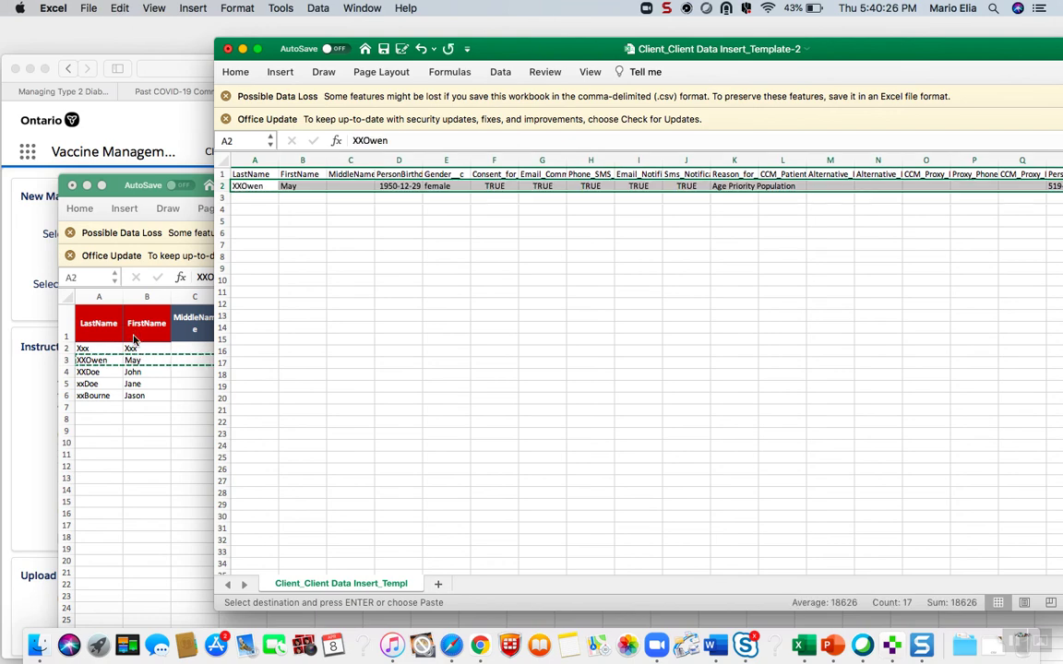
# Step: Copy the patient record in row 5 of the test workbook into row 3 of Client_Client Data Insert_Template-2
pyautogui.click(100, 343)
pyautogui.click(92, 382)
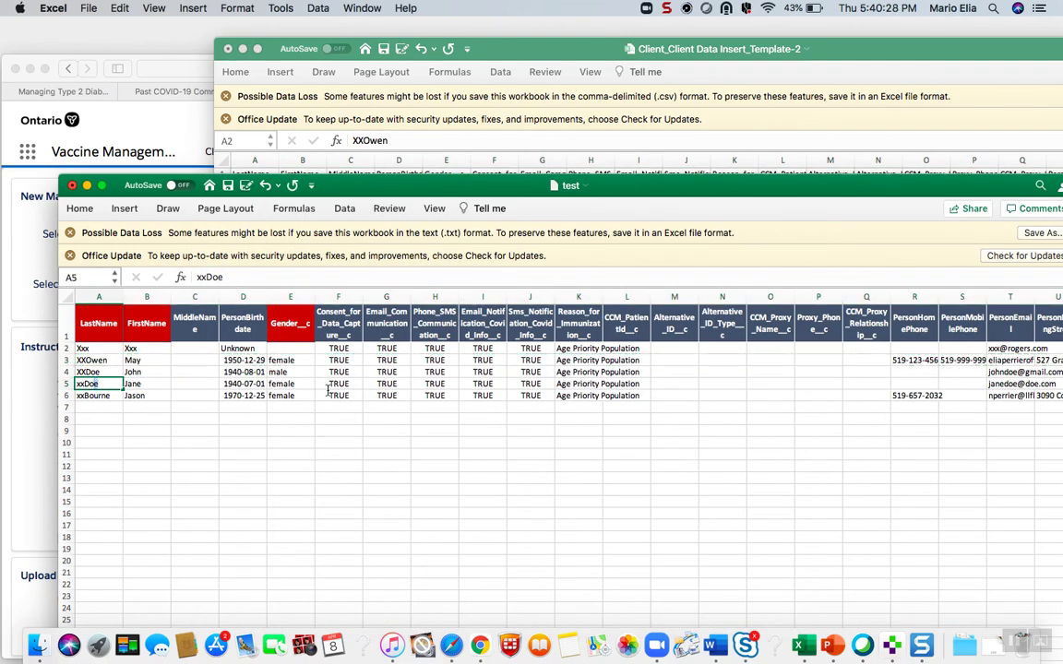
pyautogui.moveTo(97, 383); pyautogui.dragTo(949, 379)
pyautogui.press('super+c')
pyautogui.hscroll(-5, 948, 379)
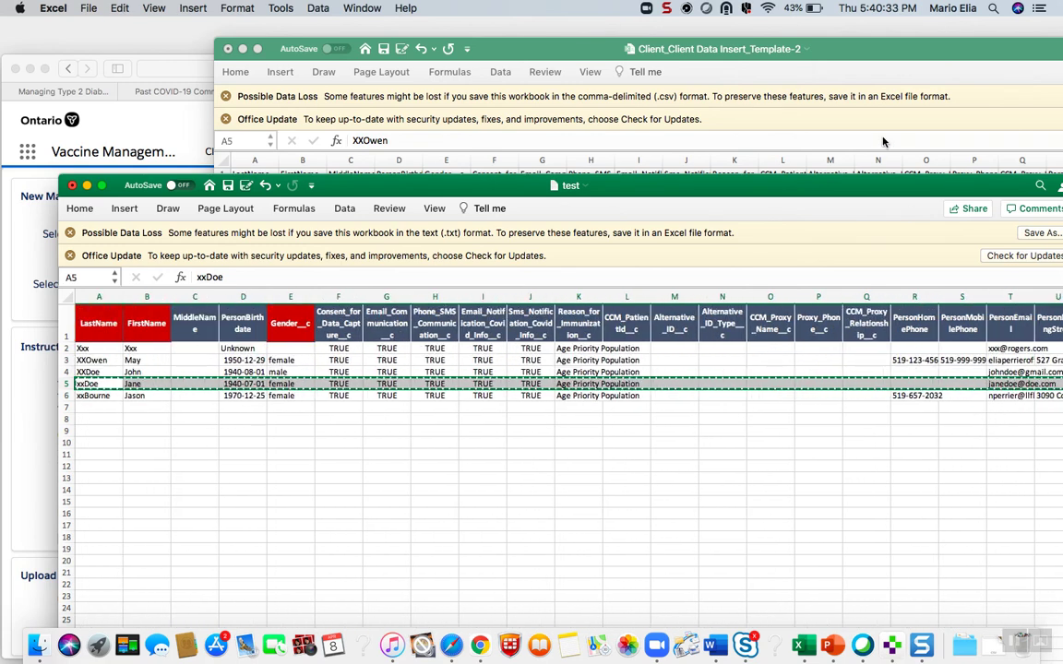
pyautogui.click(850, 63)
pyautogui.click(242, 198)
pyautogui.press('super+v')
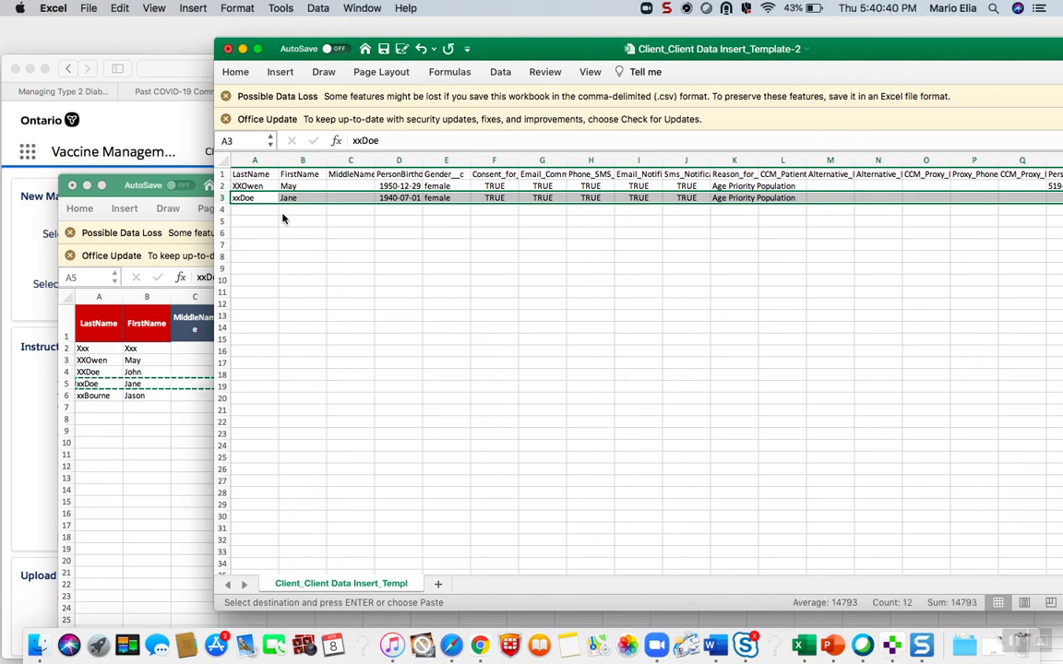
# Step: Save the filled-in Client_Client Data Insert_Template-2 file under its existing CSV name
pyautogui.click(302, 232)
pyautogui.click(89, 8)
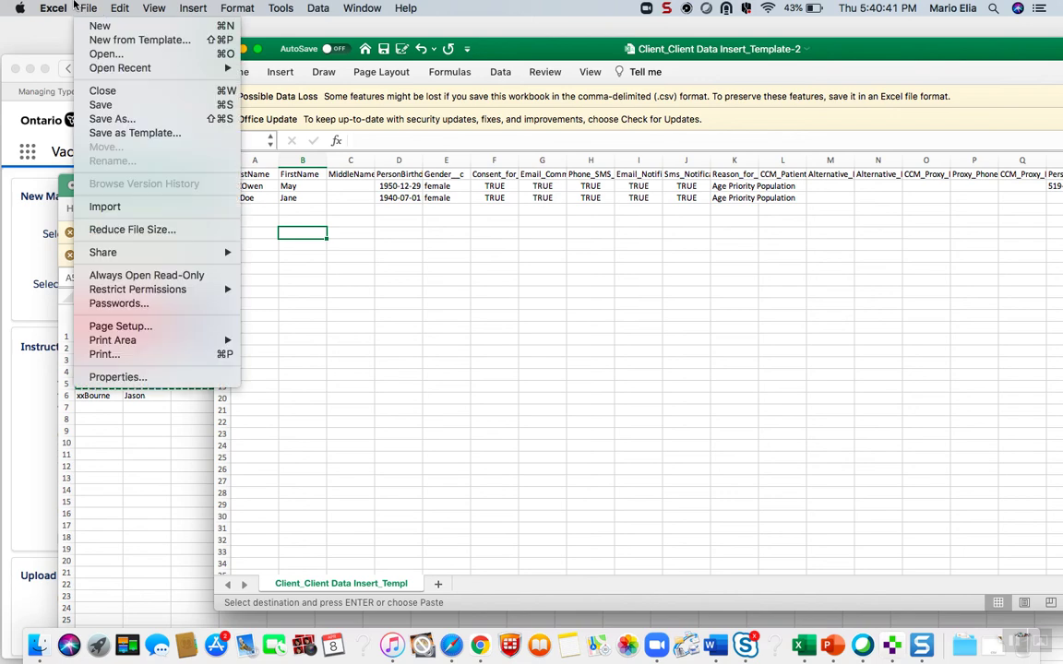
pyautogui.click(102, 105)
pyautogui.click(365, 310)
# Step: Return to the COVaxon page in Safari and choose Client_Client Data Insert_Template-2.csv from Downloads as the CSV to upload
pyautogui.click(41, 436)
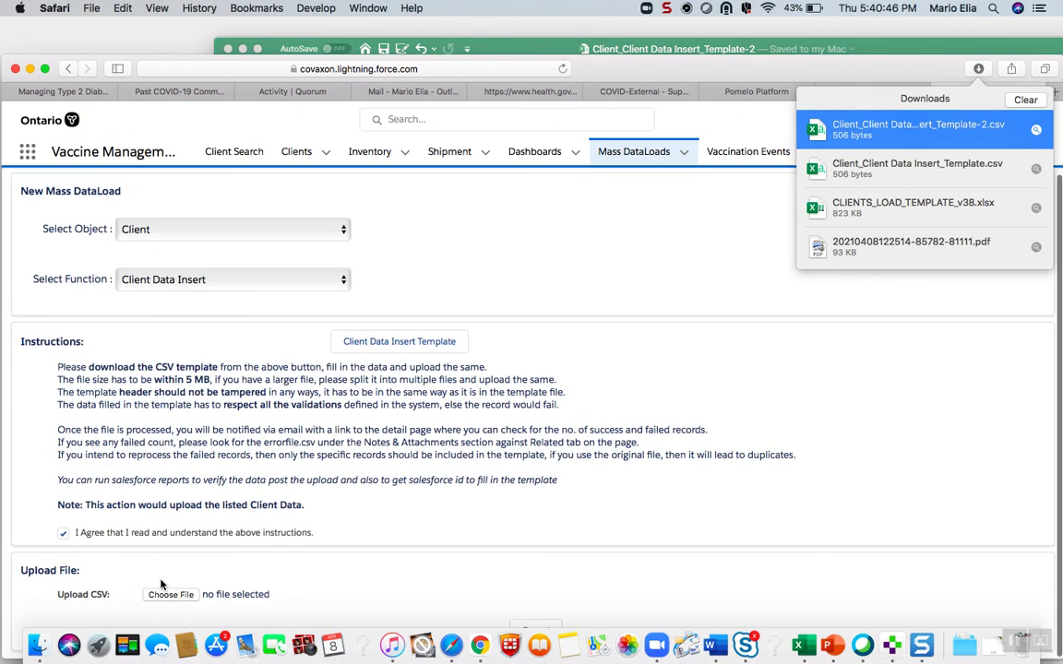
pyautogui.click(475, 189)
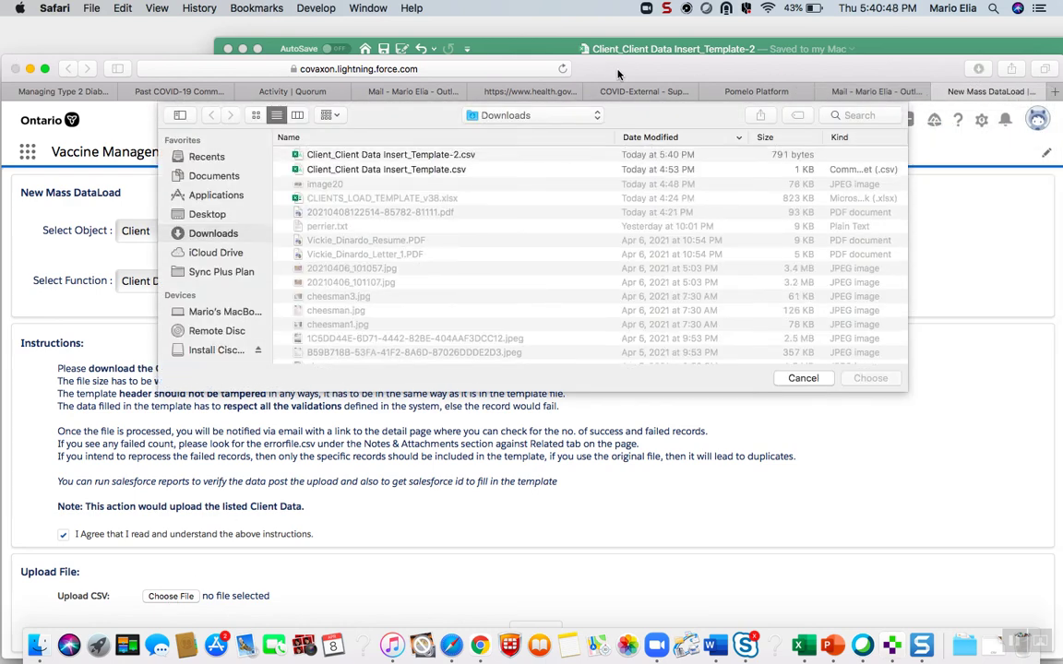
pyautogui.moveTo(619, 70); pyautogui.dragTo(645, 12)
pyautogui.click(408, 118)
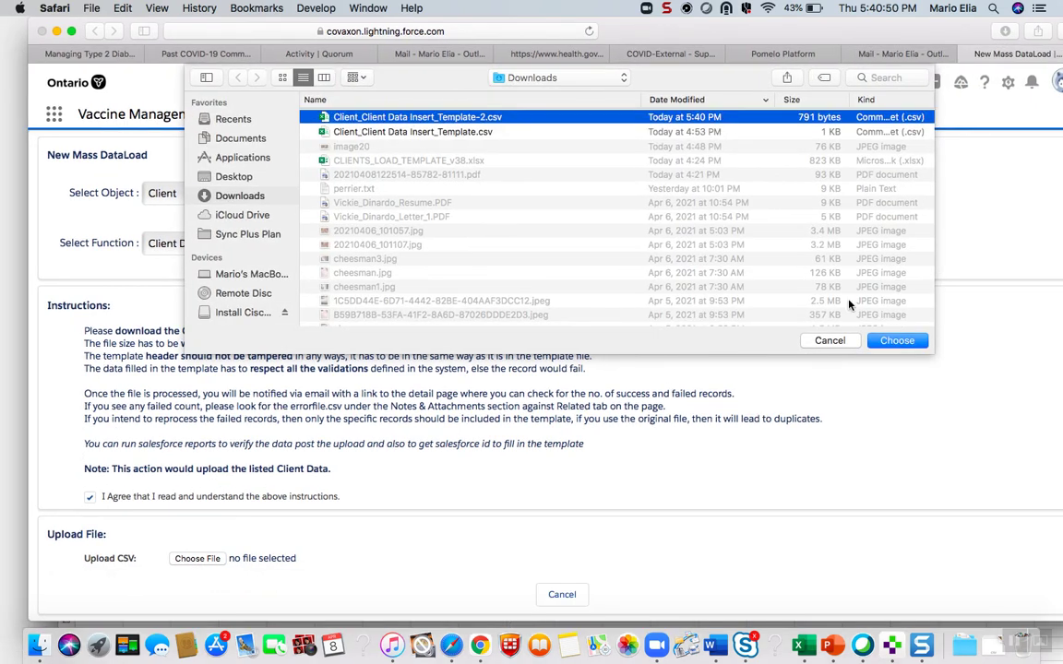
pyautogui.click(890, 342)
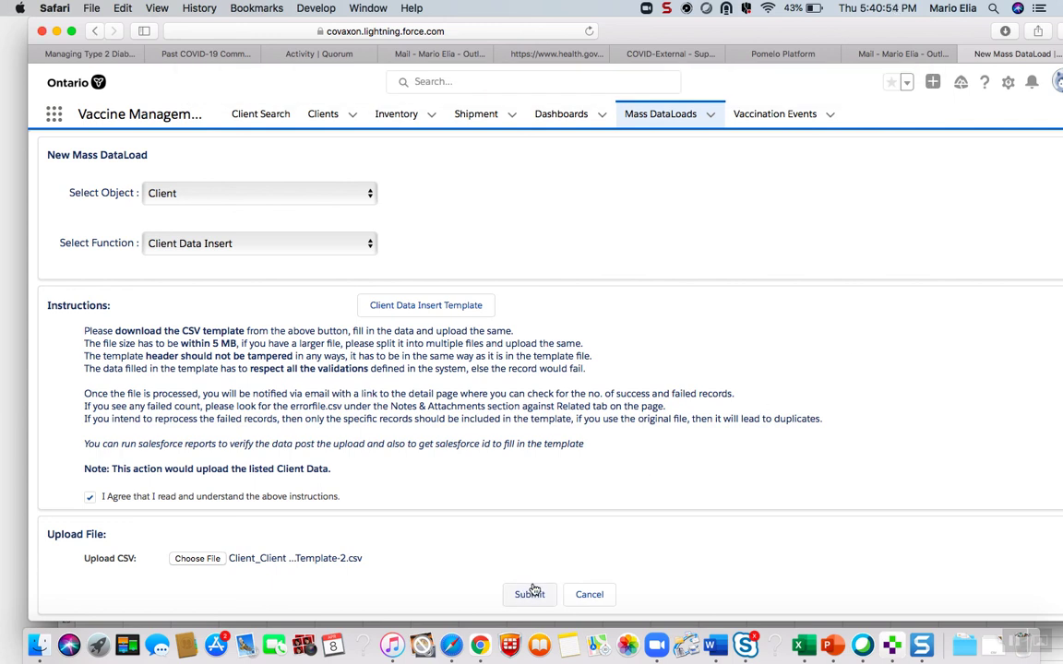
# Step: Cancel the new mass data load without submitting the file and return to the Mass DataLoads list
pyautogui.click(586, 597)
pyautogui.click(696, 342)
pyautogui.click(666, 8)
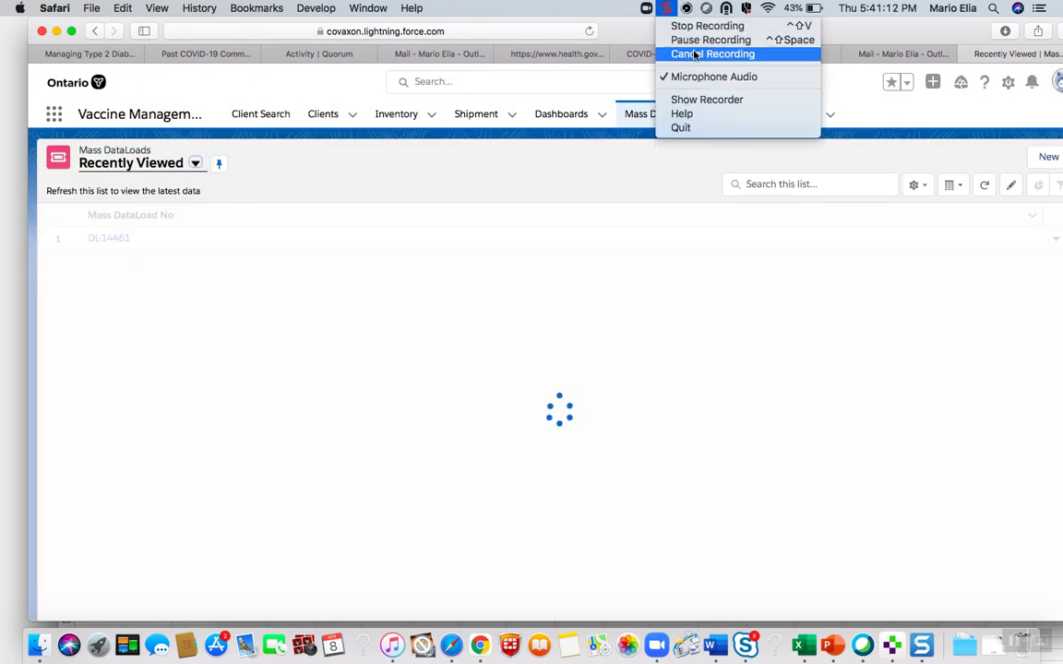